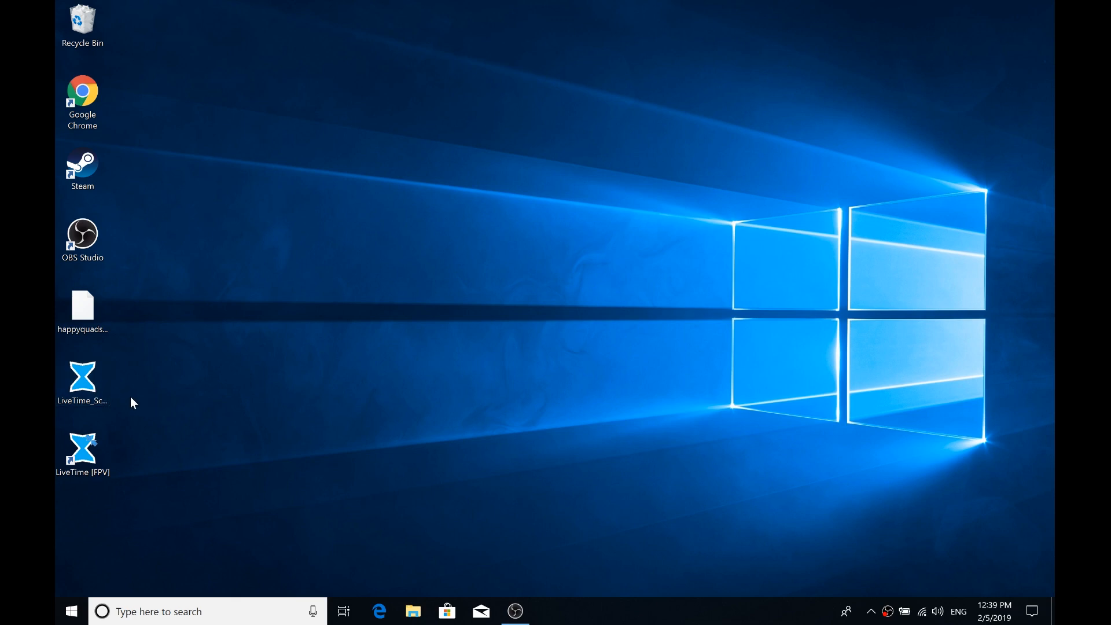
Launch LiveTime FPV and log in with the remembered account, dismissing the subscription notice
double_click(81, 382)
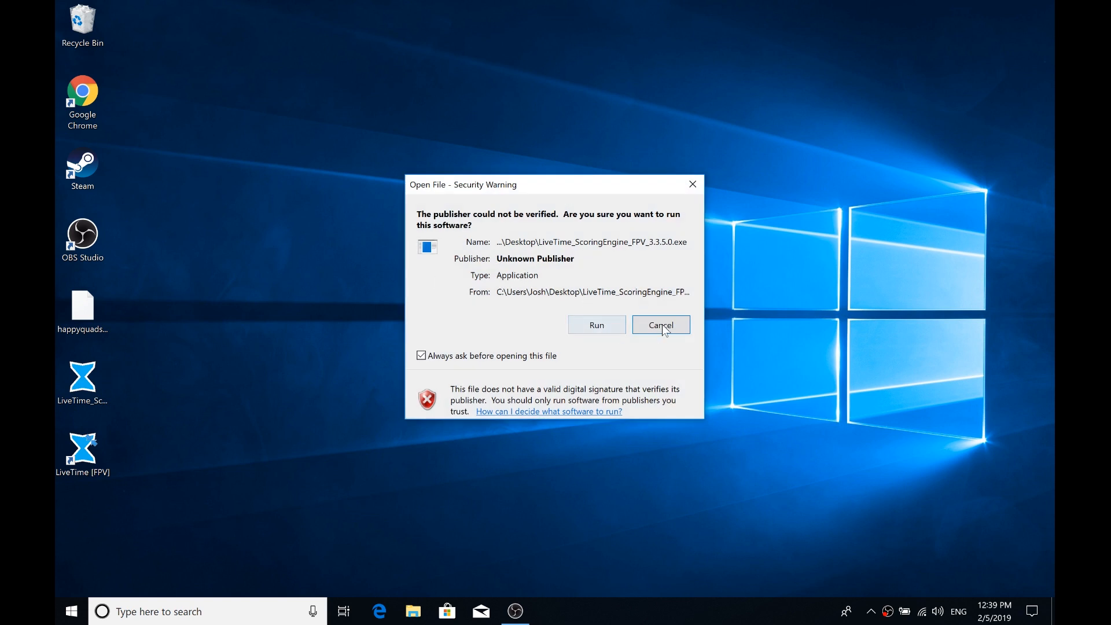
left_click(662, 328)
double_click(102, 462)
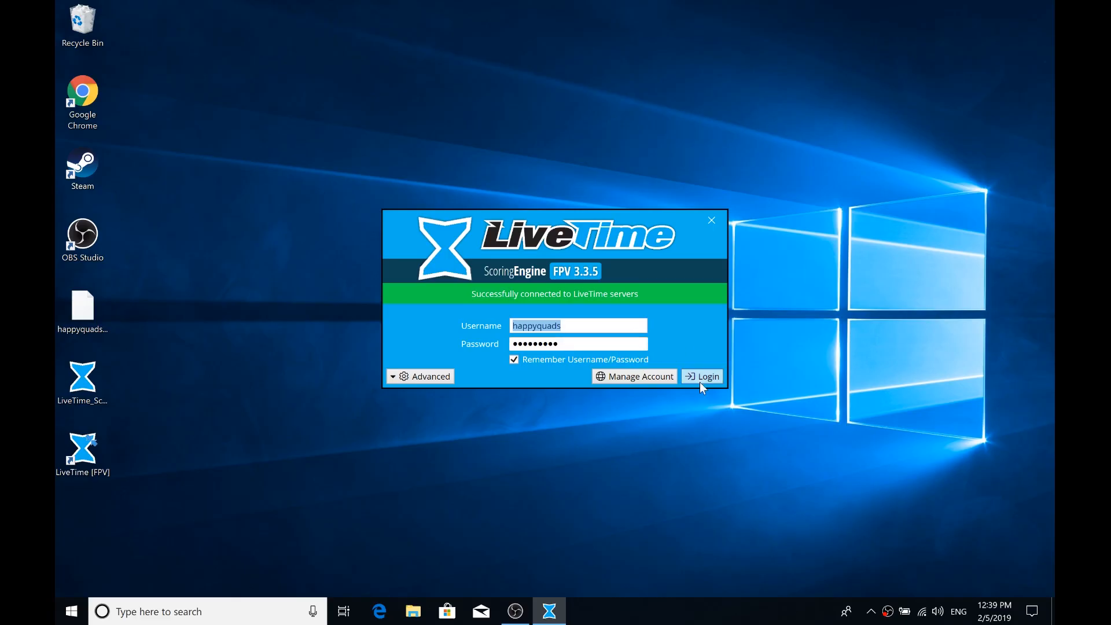
left_click(703, 377)
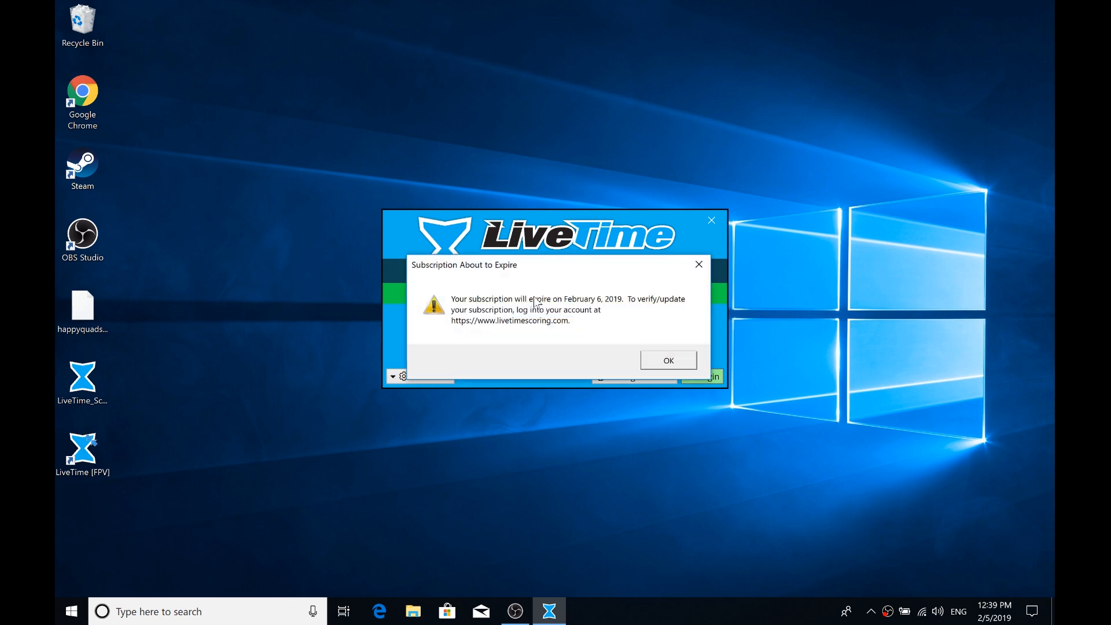
left_click(674, 360)
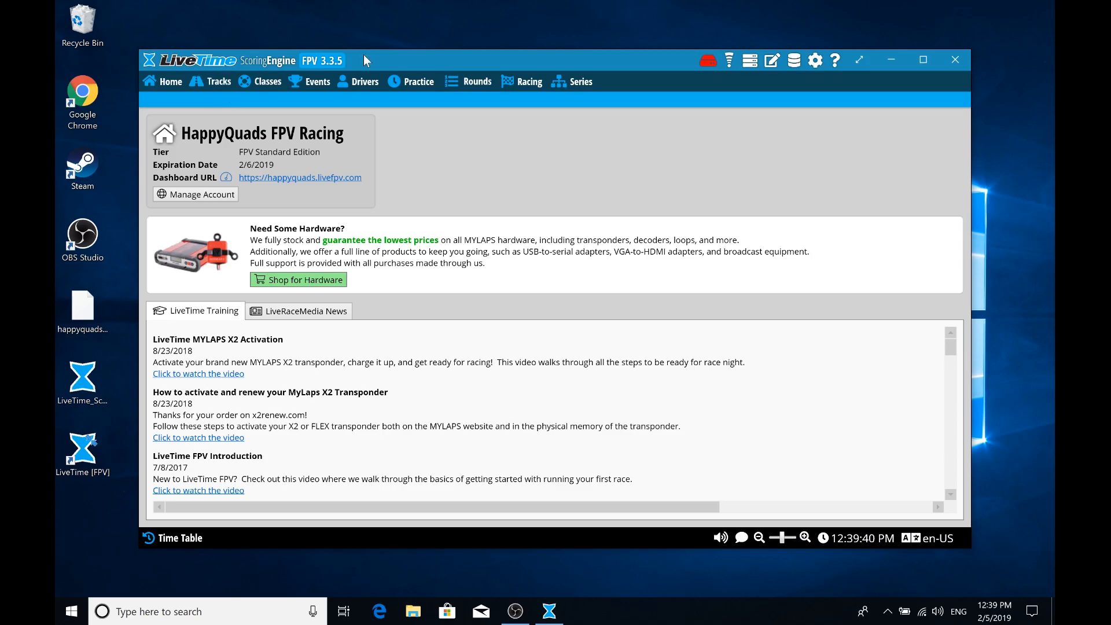
double_click(364, 56)
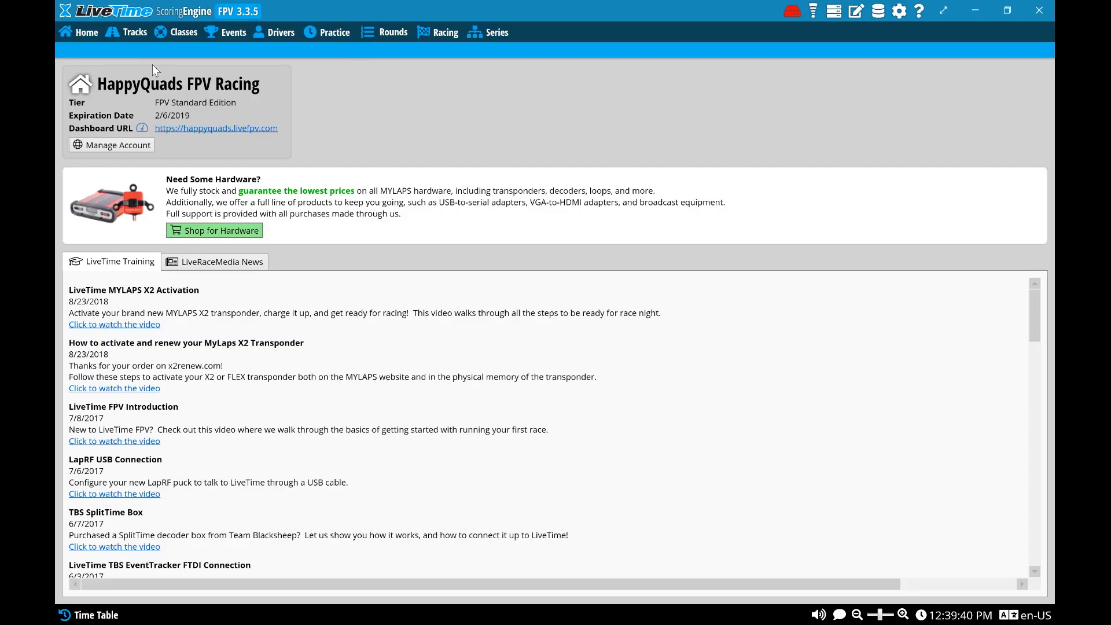
Create a track named Open of type FPV (outdoor) and select it as the current track
left_click(115, 33)
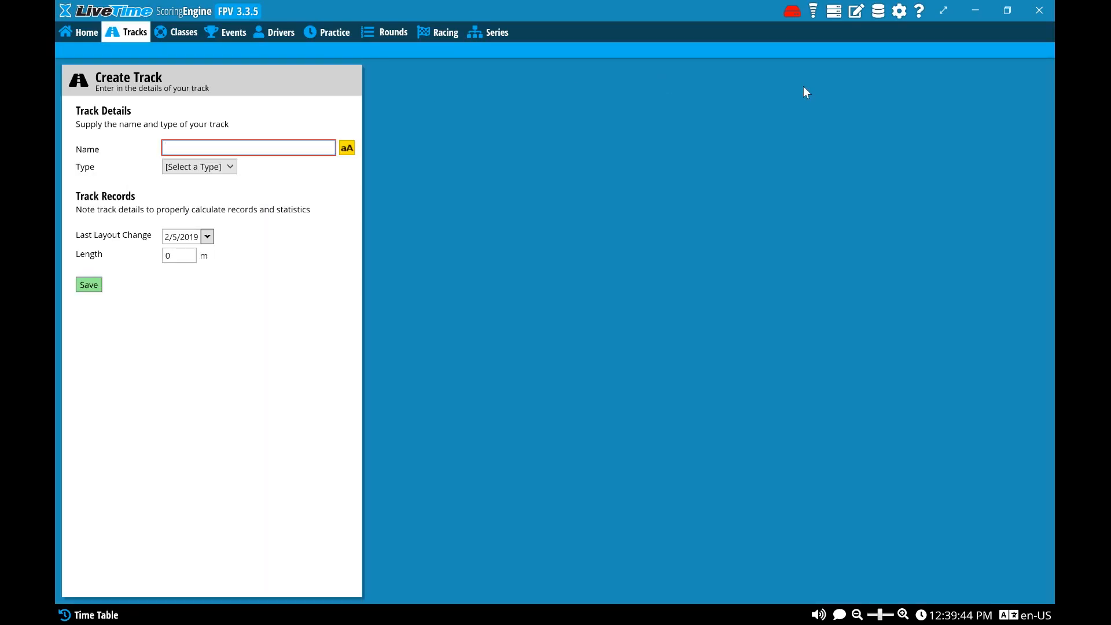
type("Open")
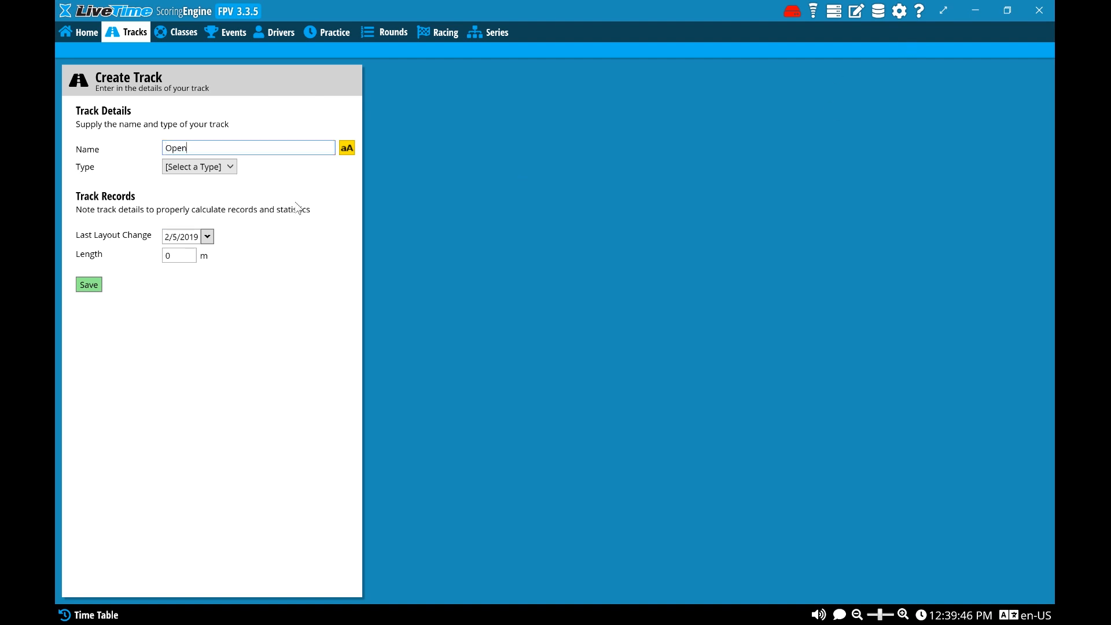
left_click(218, 167)
left_click(191, 196)
left_click(208, 168)
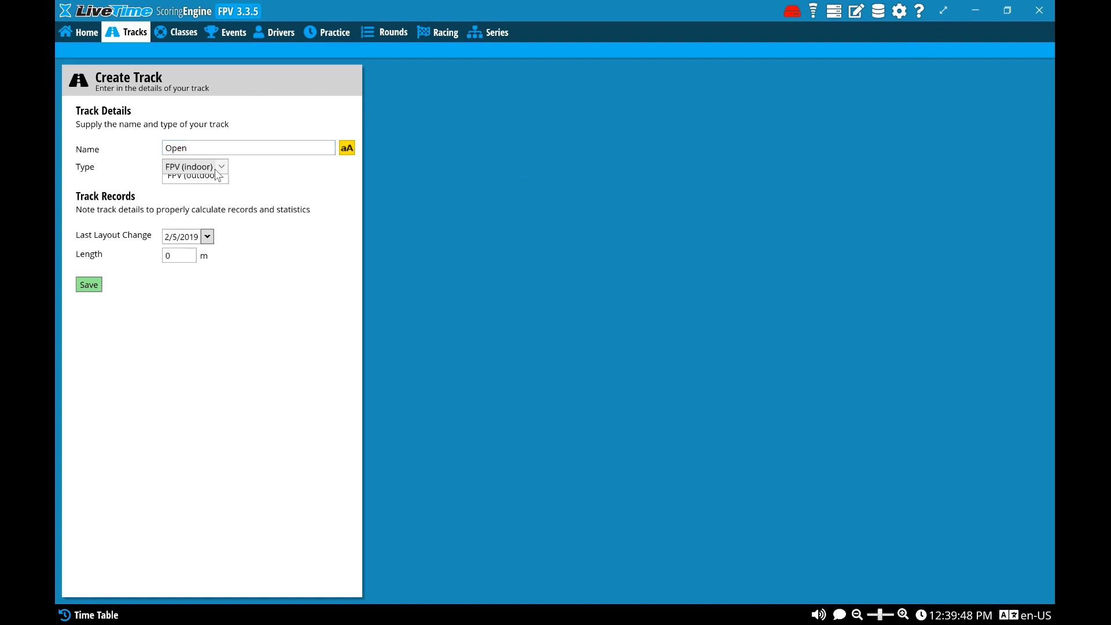
left_click(207, 210)
left_click(89, 284)
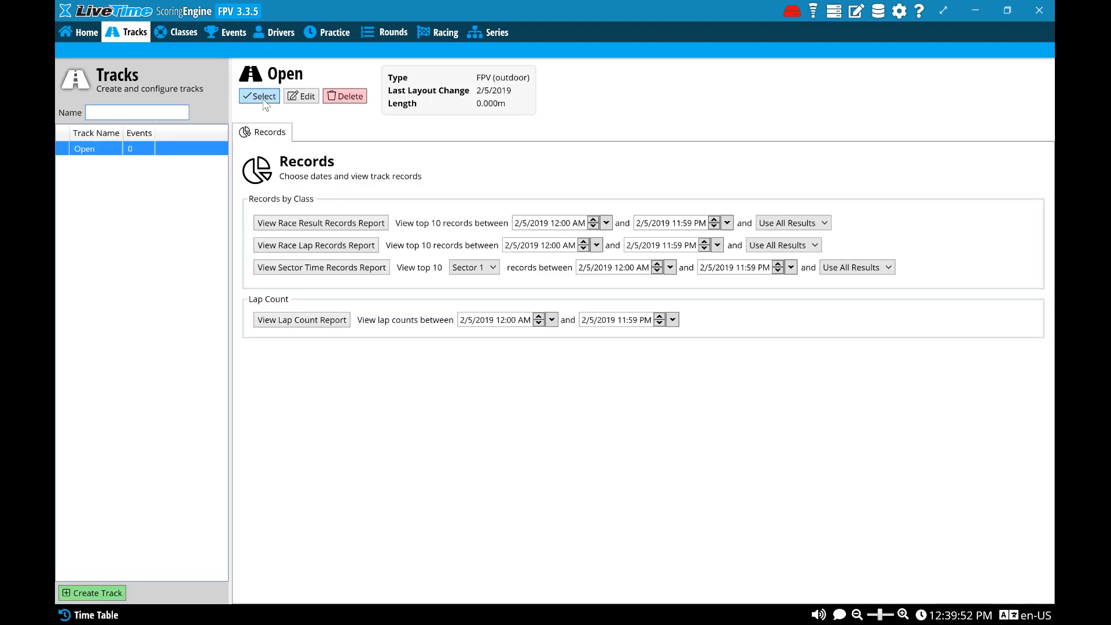
left_click(262, 96)
Create a class named Open linked to the global category Quadcopter and class Open FPV
left_click(175, 37)
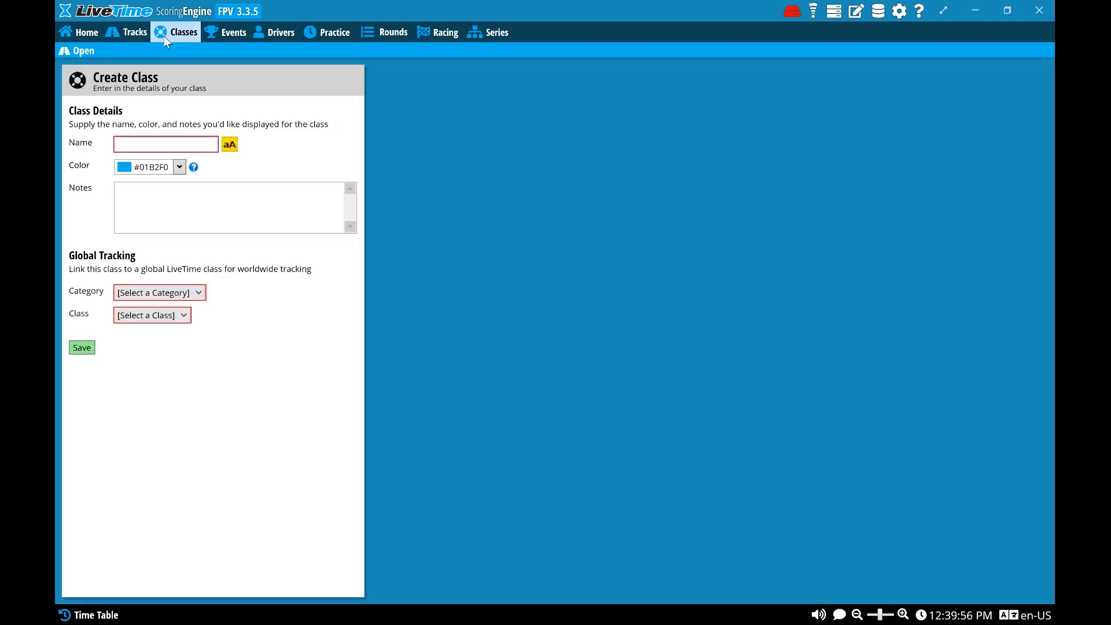
type("Open")
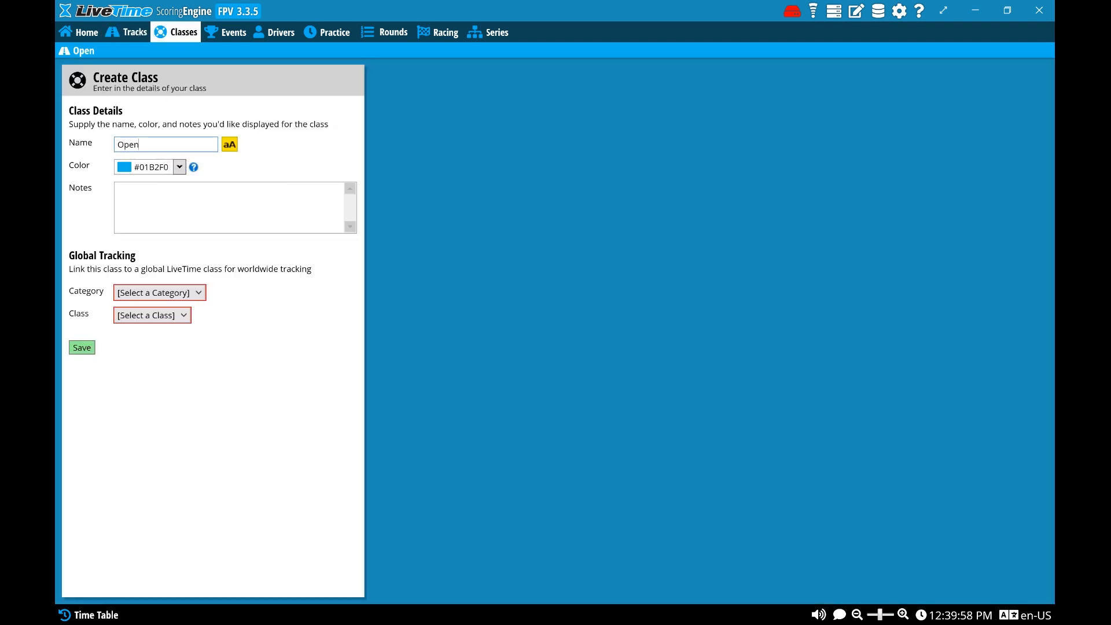
left_click(149, 293)
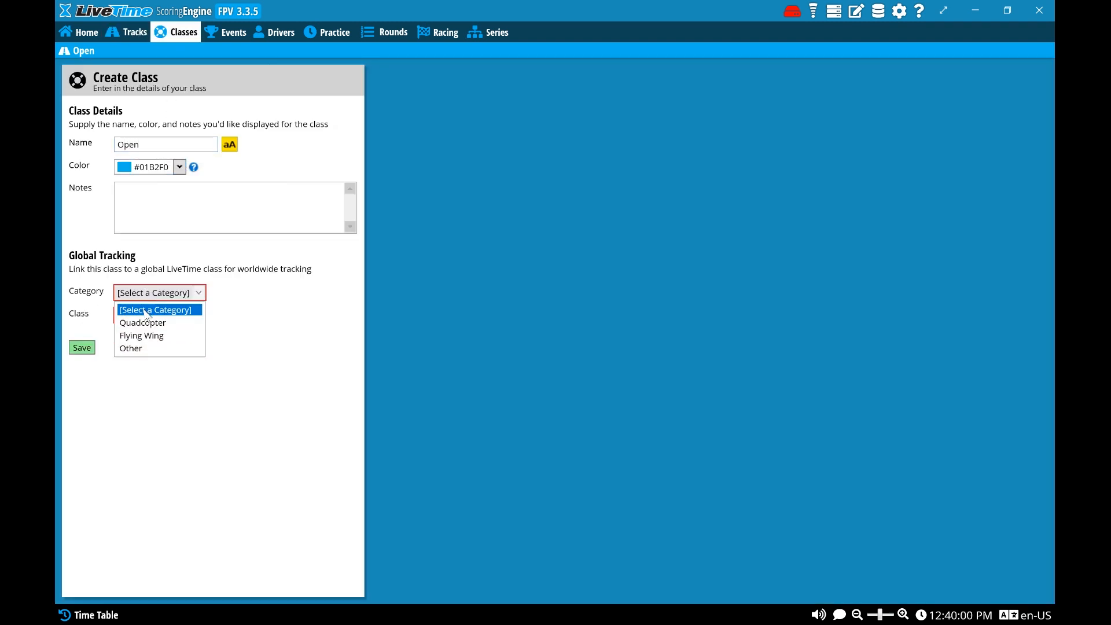
left_click(148, 307)
left_click(141, 317)
left_click(138, 358)
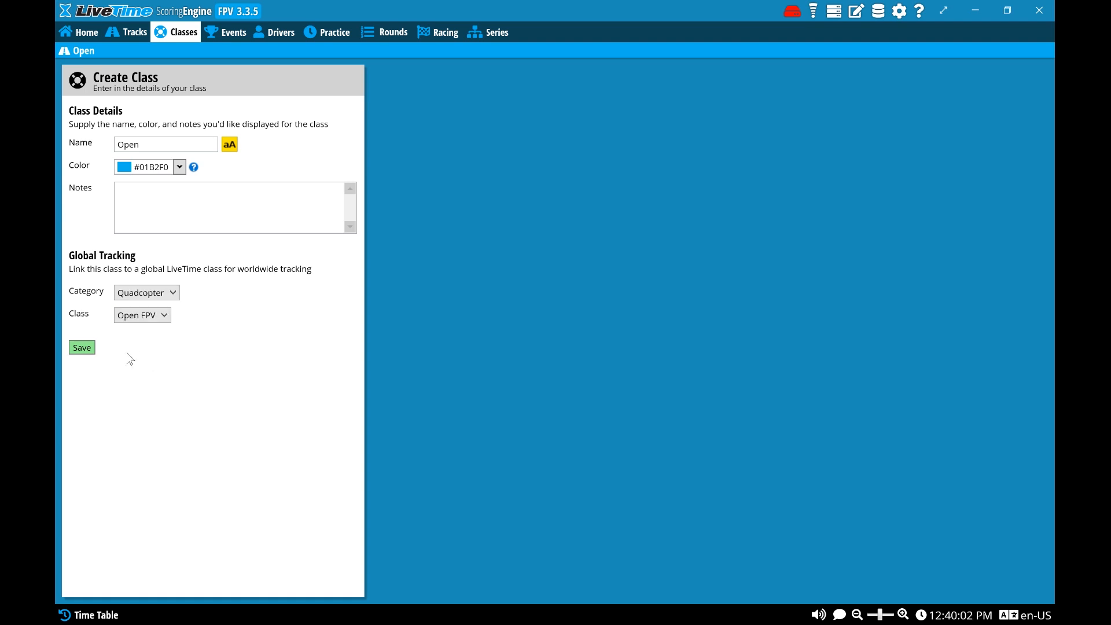
left_click(82, 347)
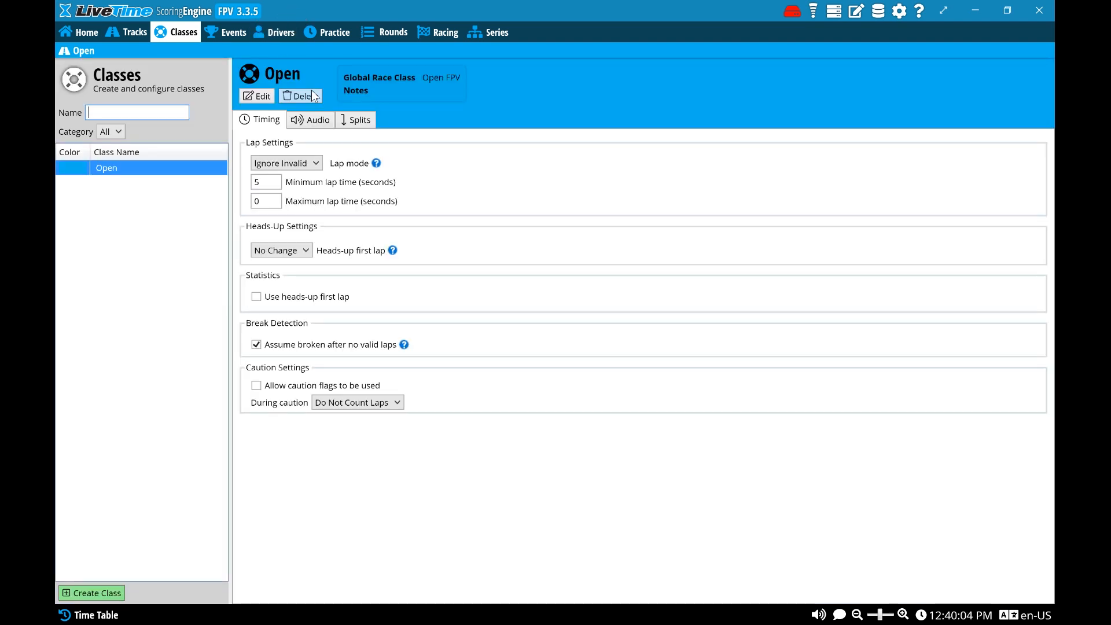
Turn on the MultiGP partner integration in the LiveRaceMedia settings
left_click(241, 37)
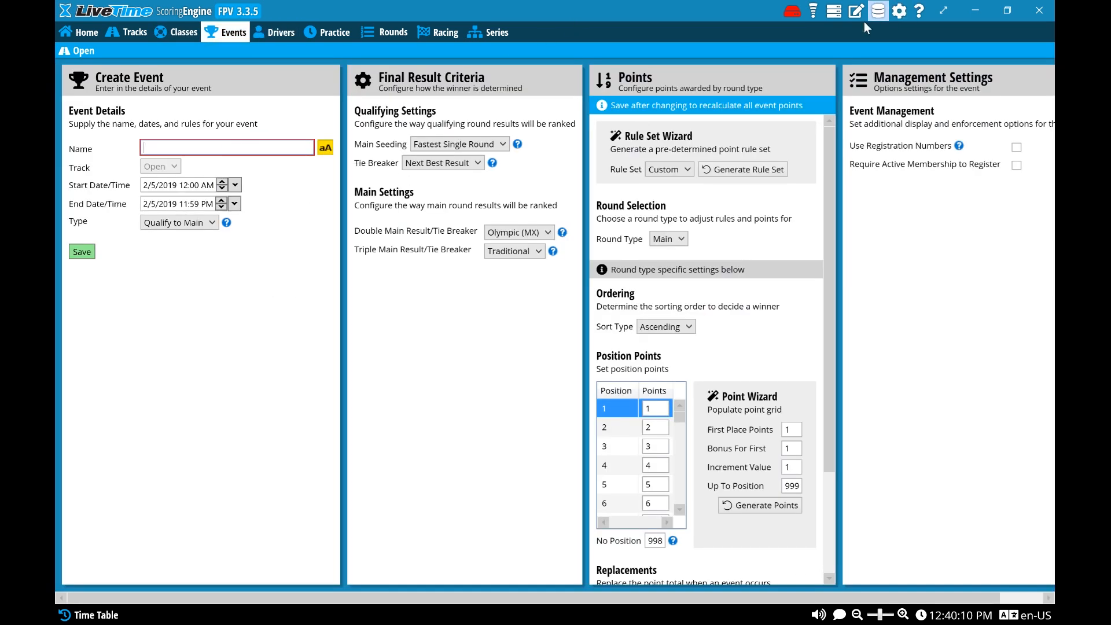
left_click(814, 11)
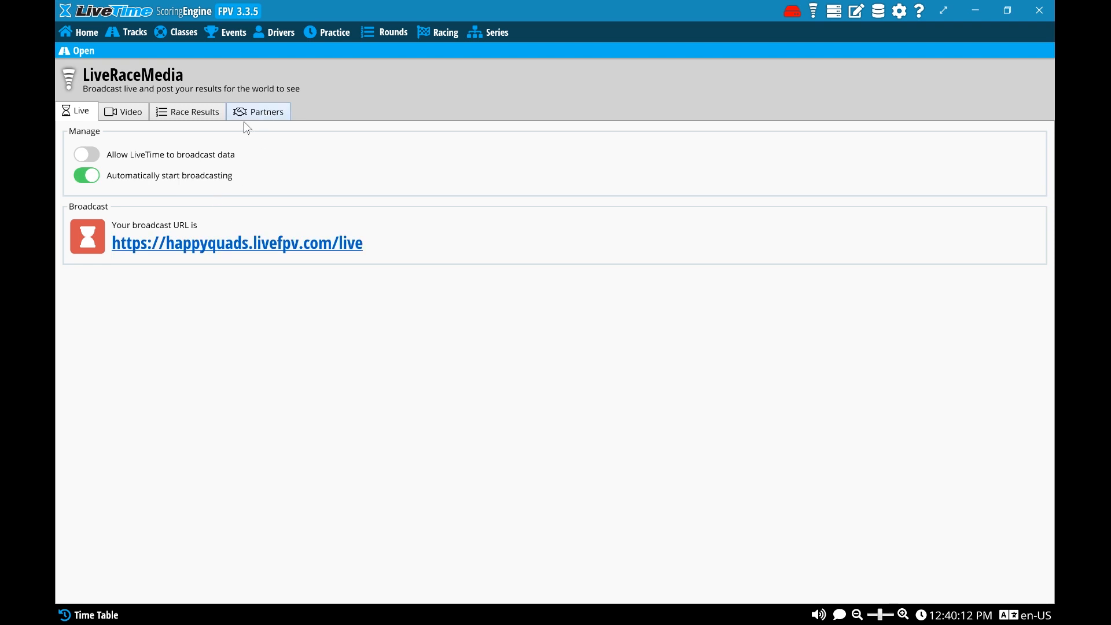
left_click(88, 176)
left_click(258, 111)
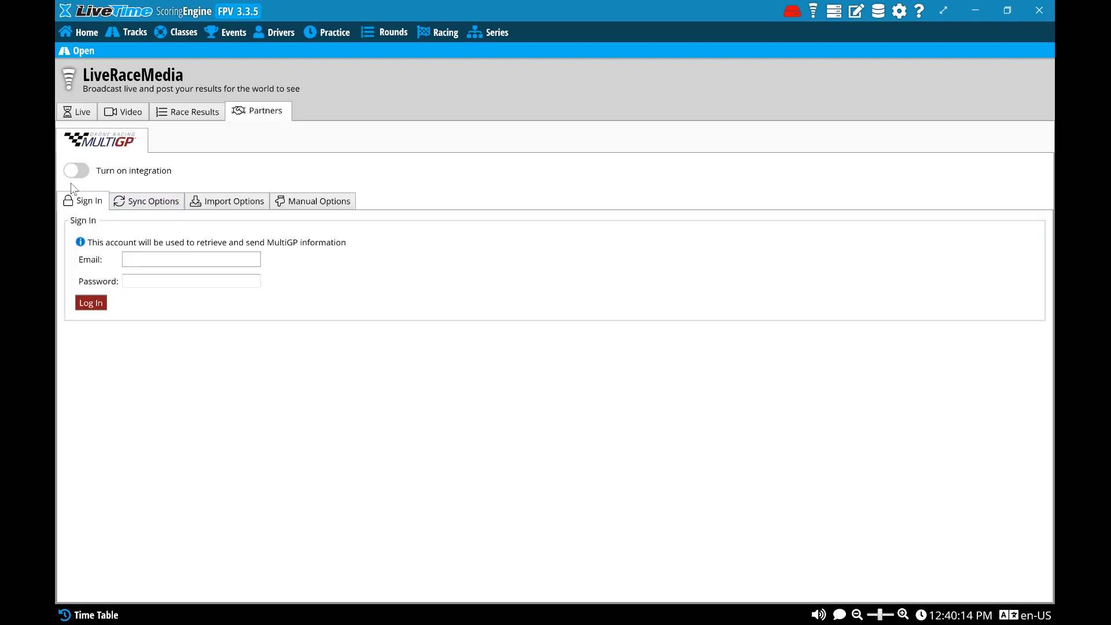
left_click(86, 169)
Sign in to MultiGP by entering the account's email and password
left_click(181, 280)
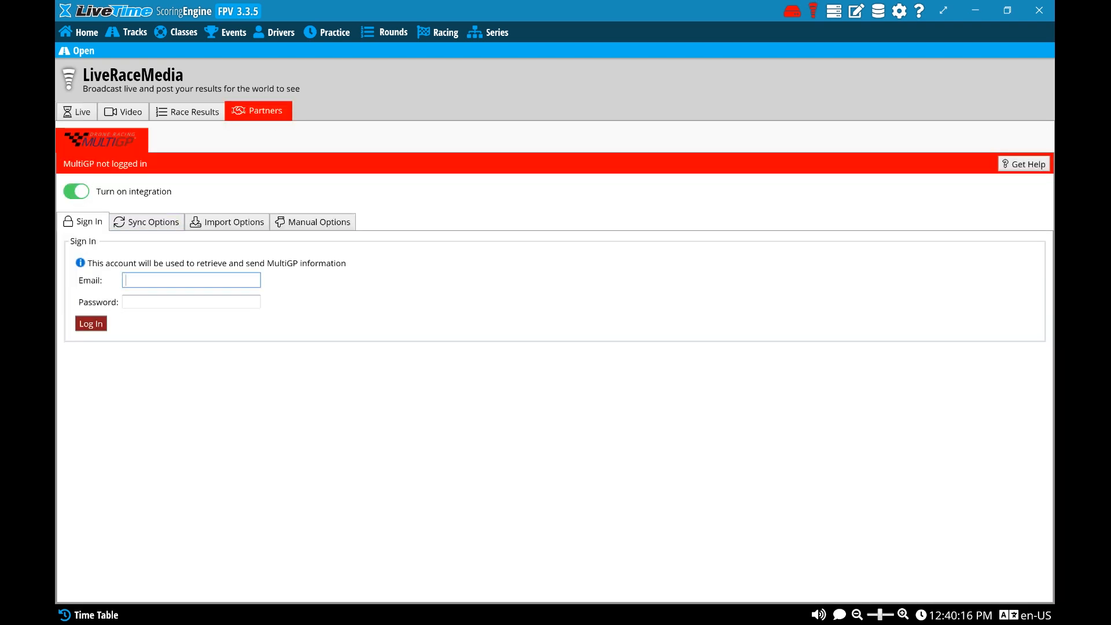
key("Tab")
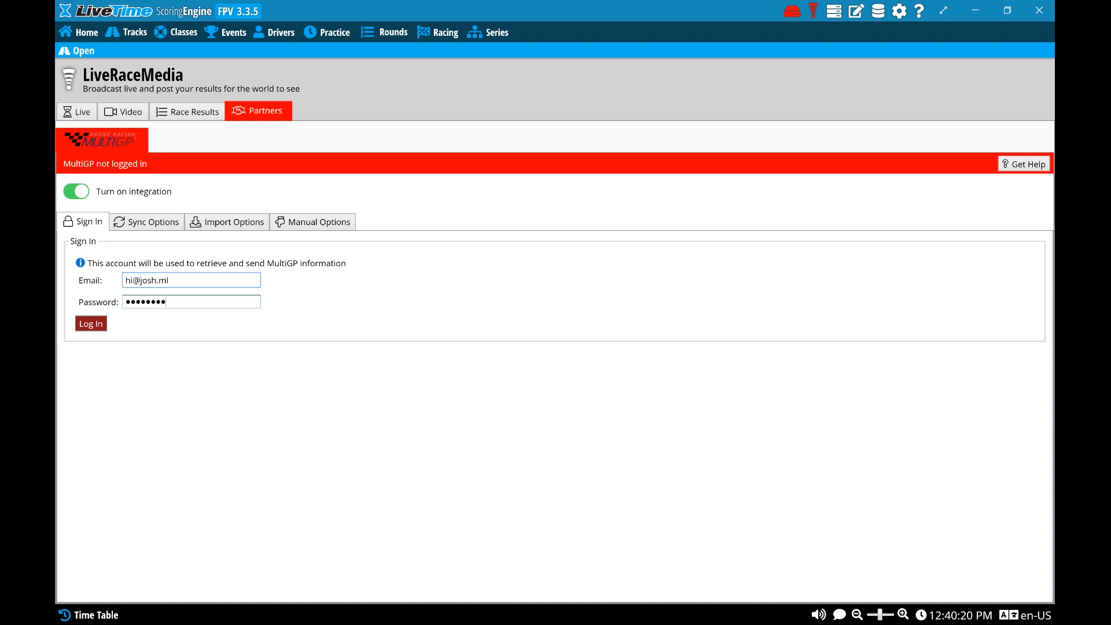
left_click(90, 324)
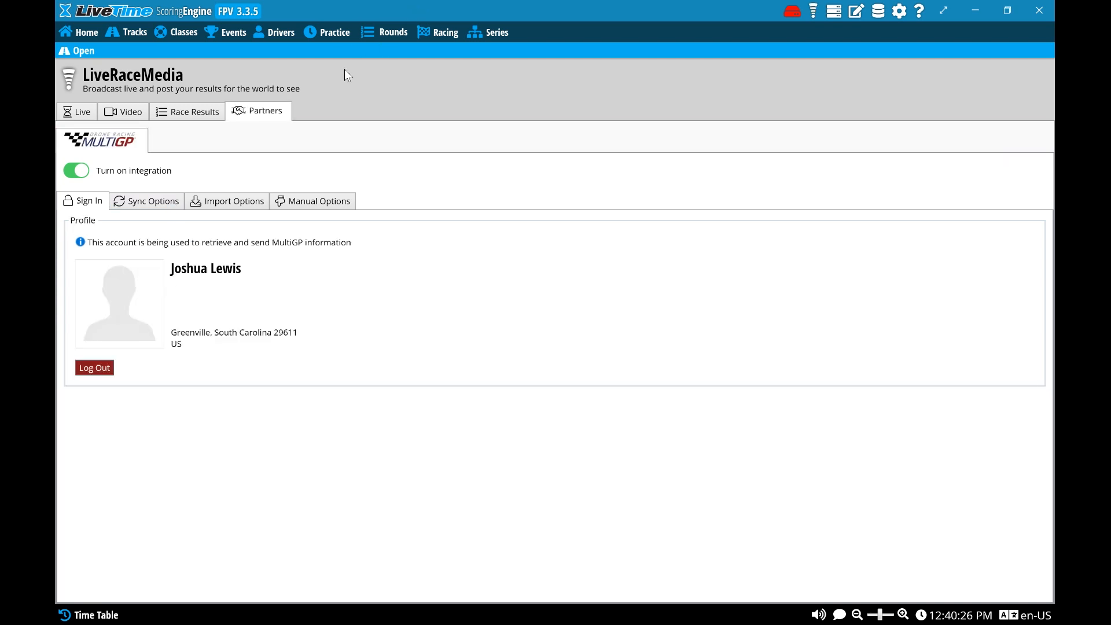
Open the MultiGP event import for a new event and preview Test Race - Whoopin ThinkTank
left_click(238, 33)
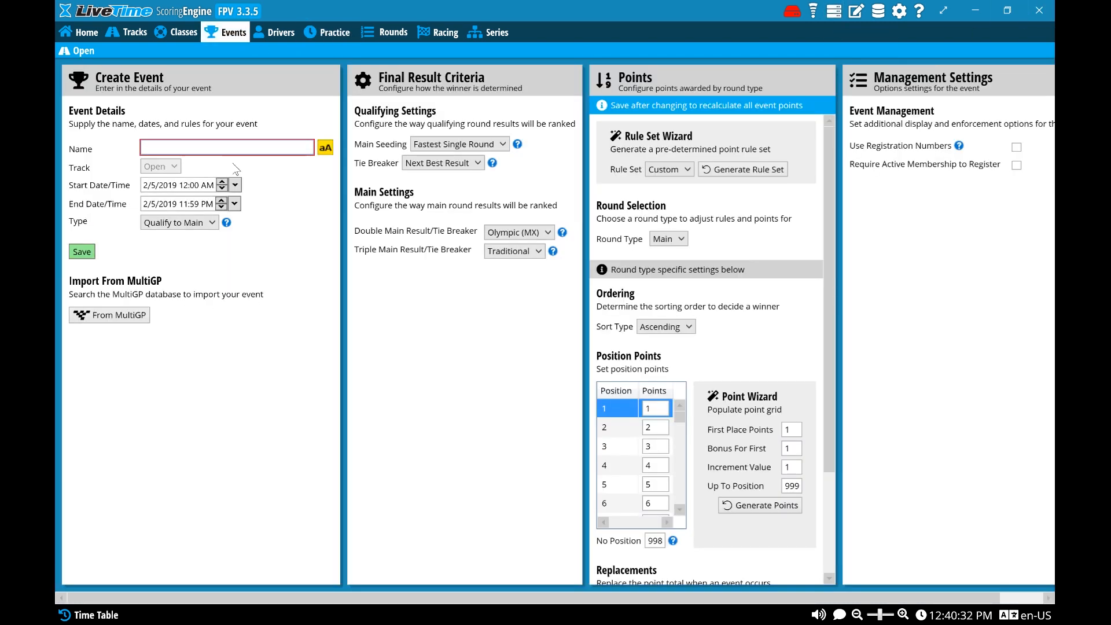
left_click(129, 315)
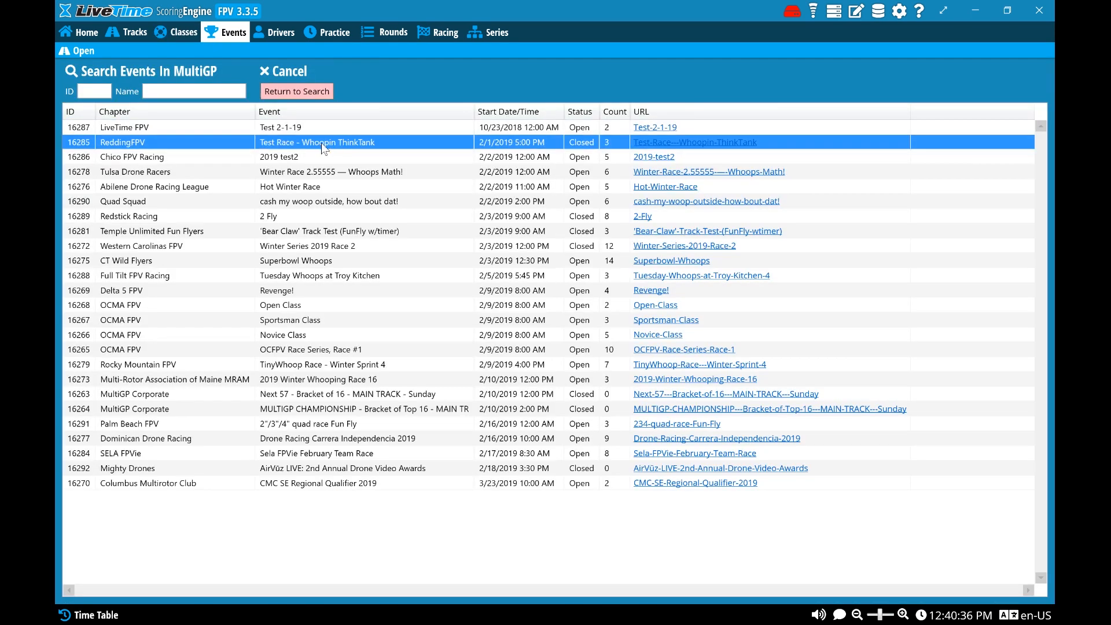
left_click(265, 156)
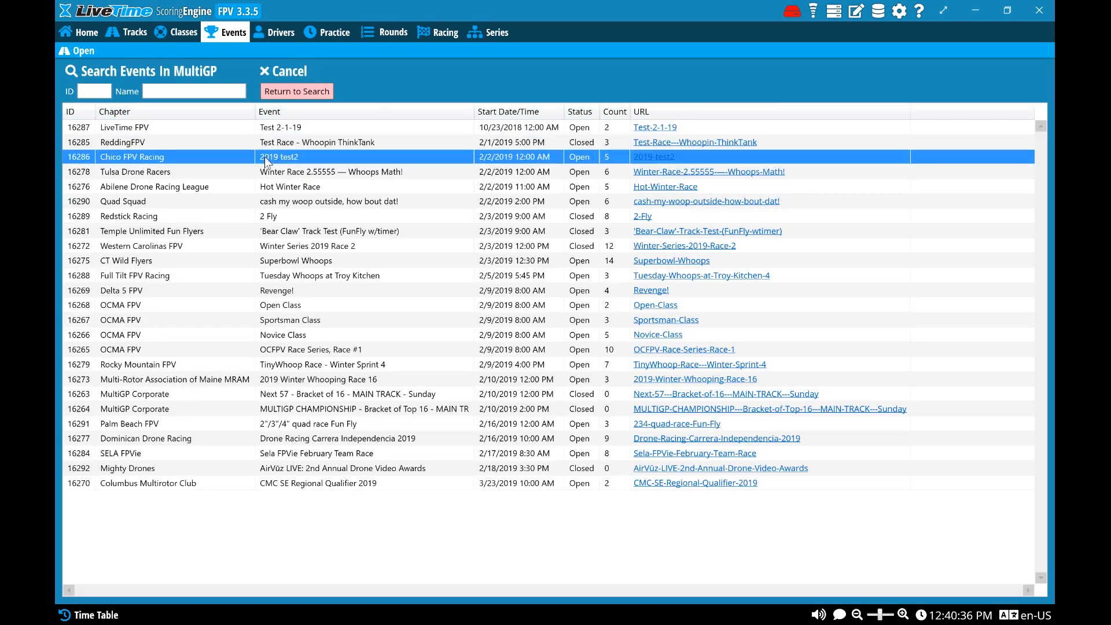
left_click(283, 143)
left_click(177, 91)
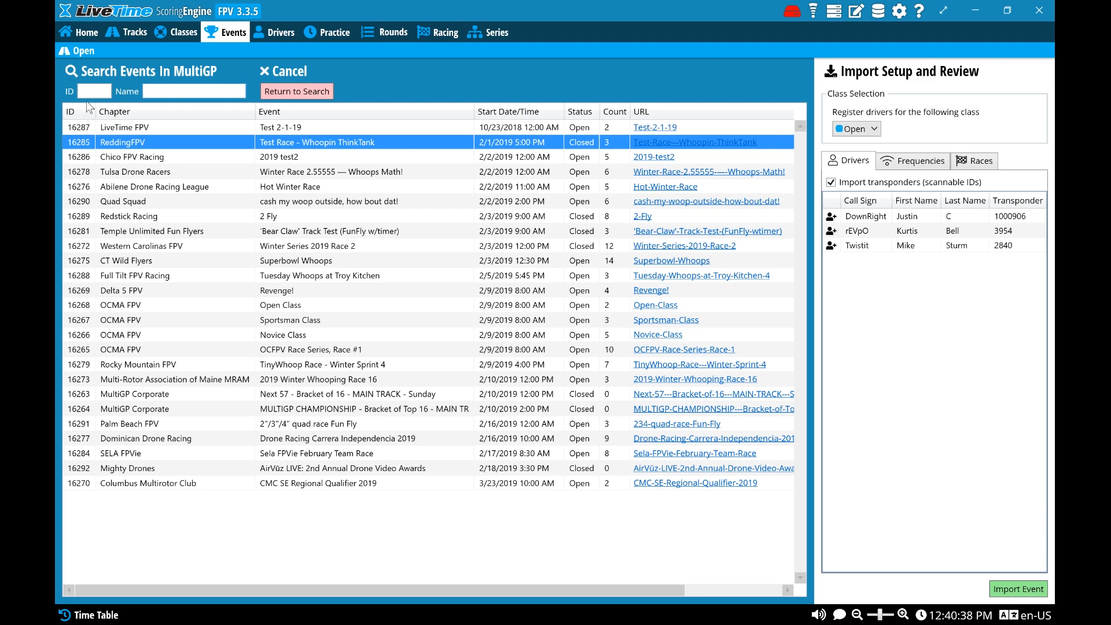
Review the import data of OCFPV Race Series, Race #1 and 2019 Winter Whooping Race 16, including races and drivers
left_click(461, 354)
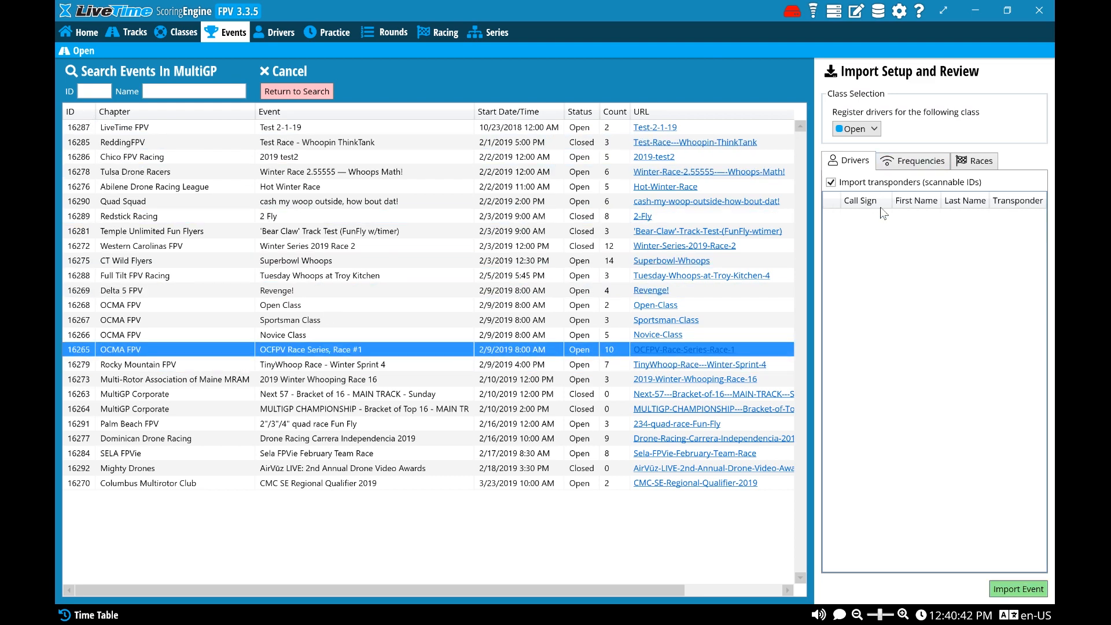
left_click(917, 165)
left_click(978, 162)
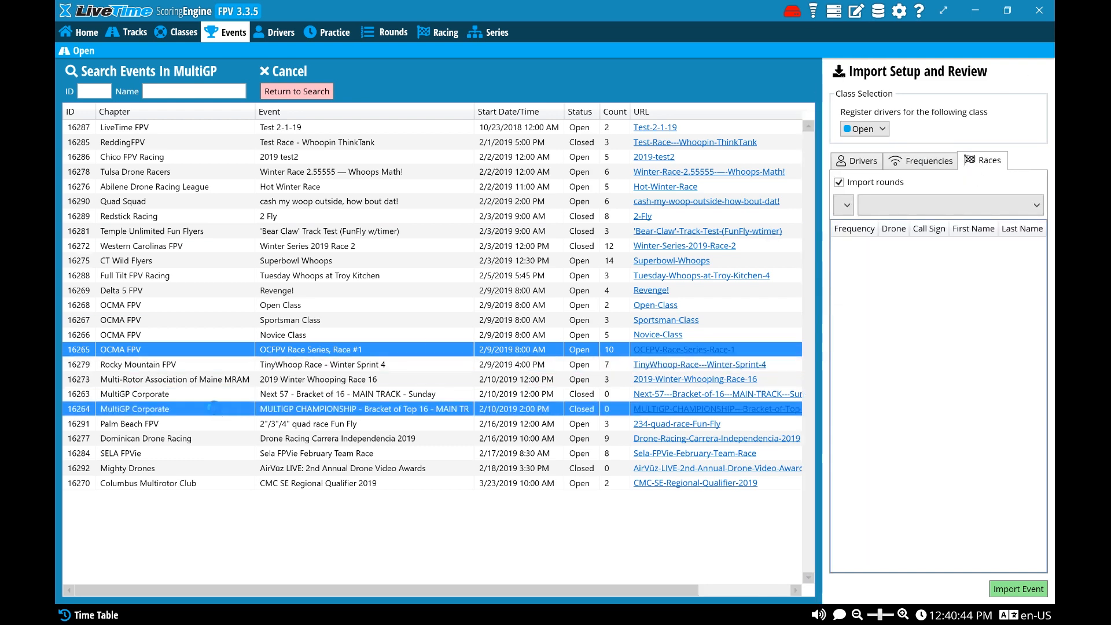
left_click(289, 408)
left_click(305, 379)
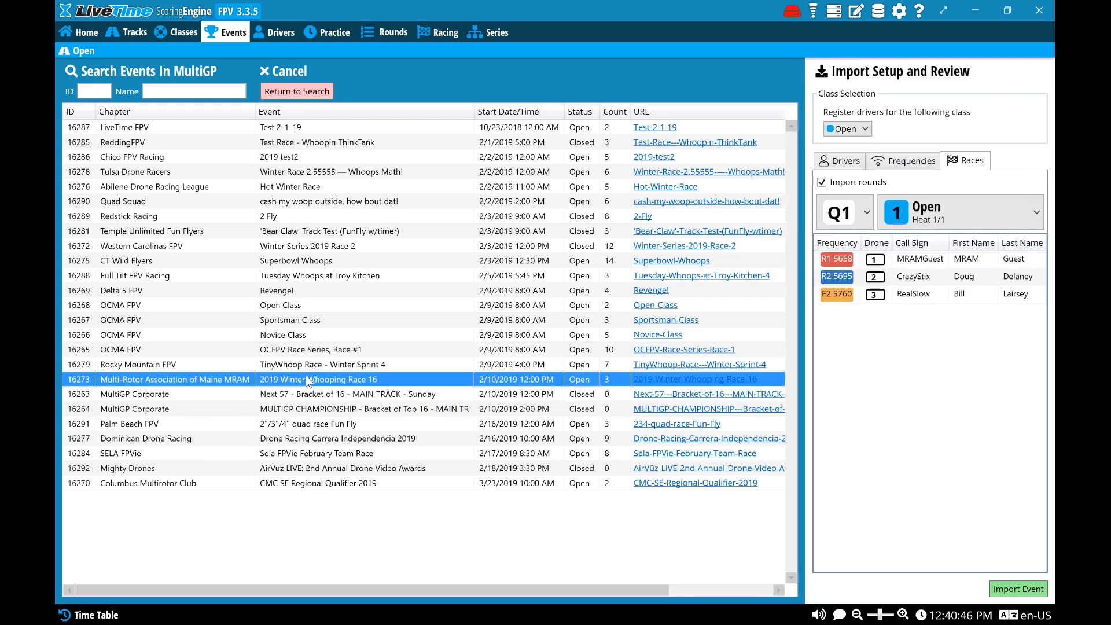
left_click(845, 168)
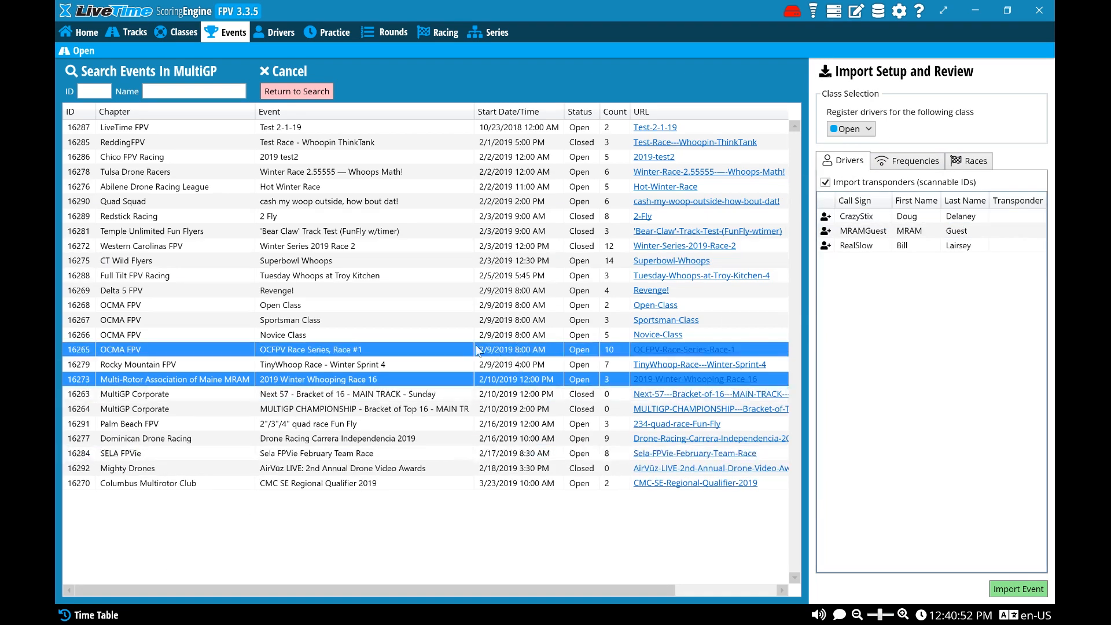
Import the MultiGP event Superbowl Whoops into the Open class with its rounds, after checking its frequencies and heats
left_click(442, 268)
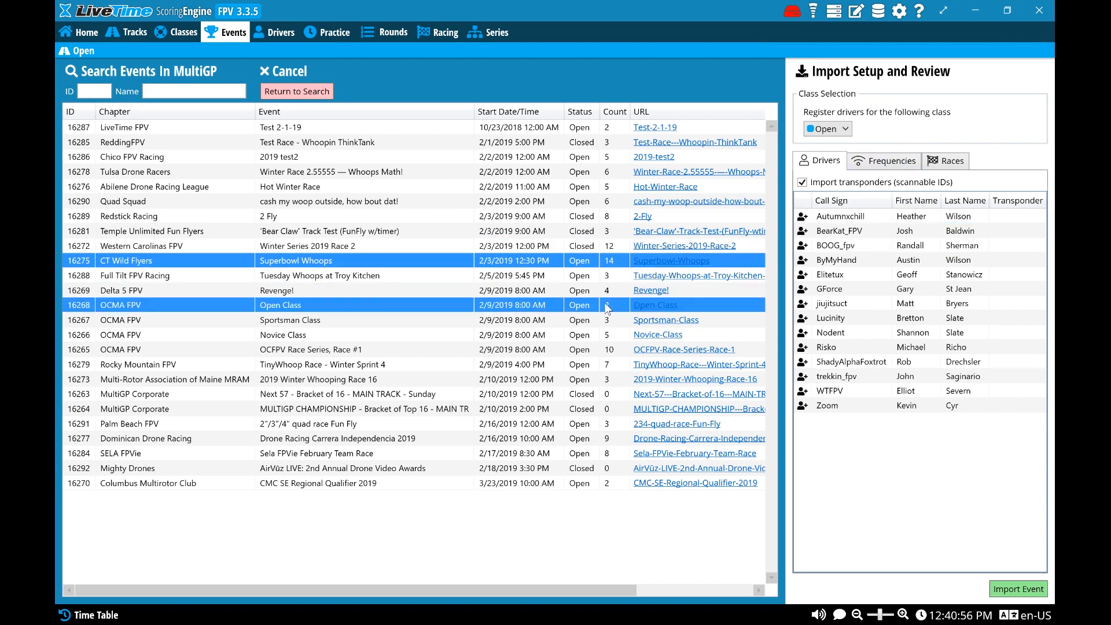
left_click(883, 160)
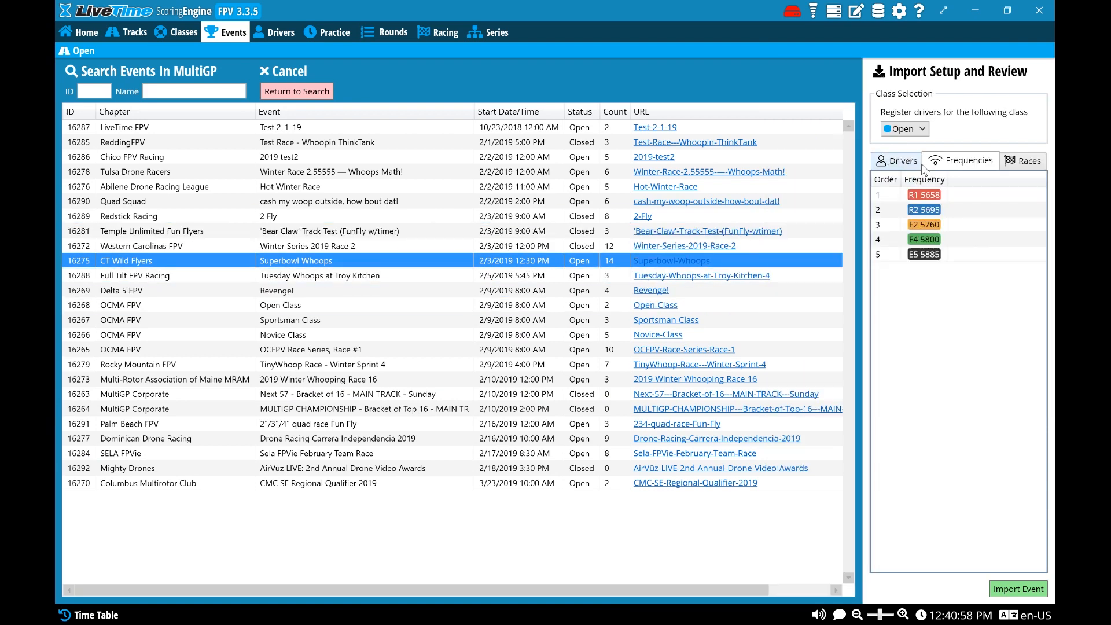
left_click(1024, 162)
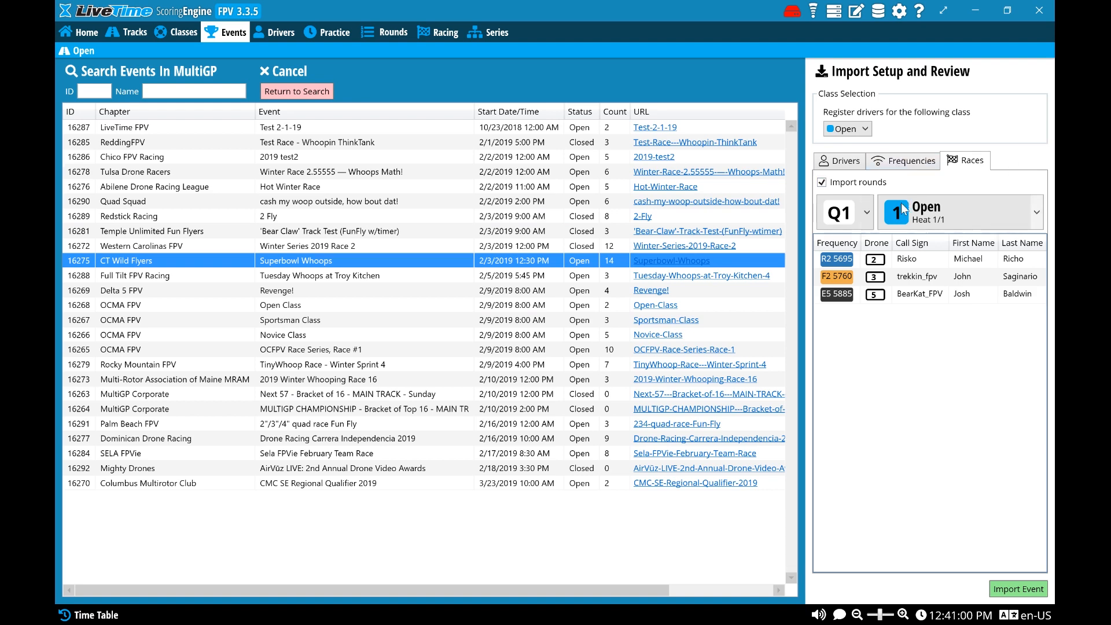
left_click(902, 205)
left_click(972, 316)
left_click(960, 213)
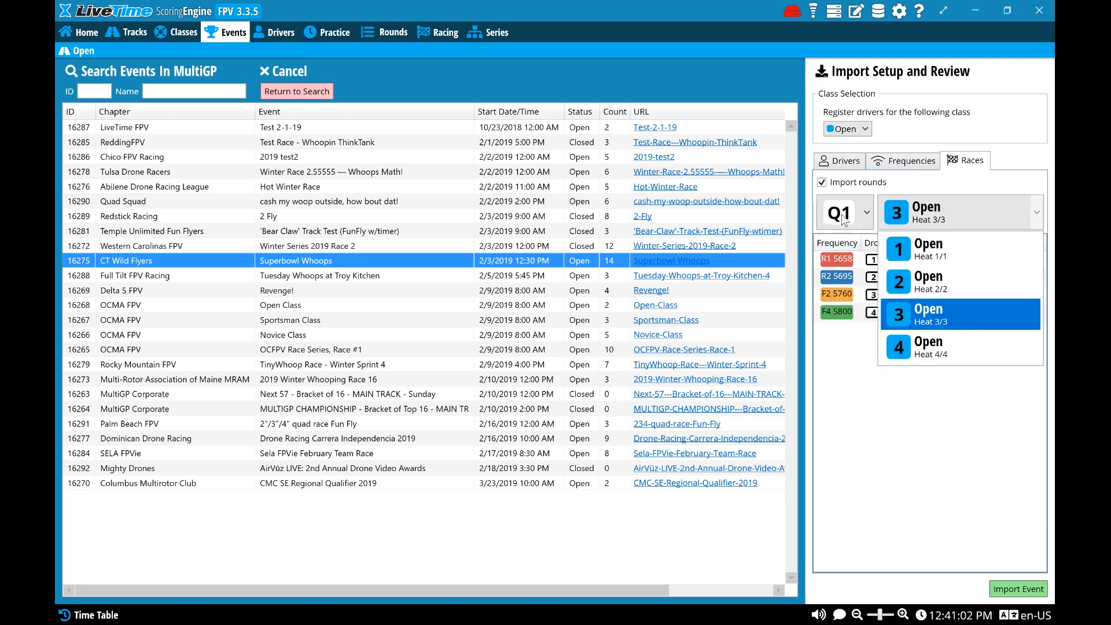
left_click(952, 262)
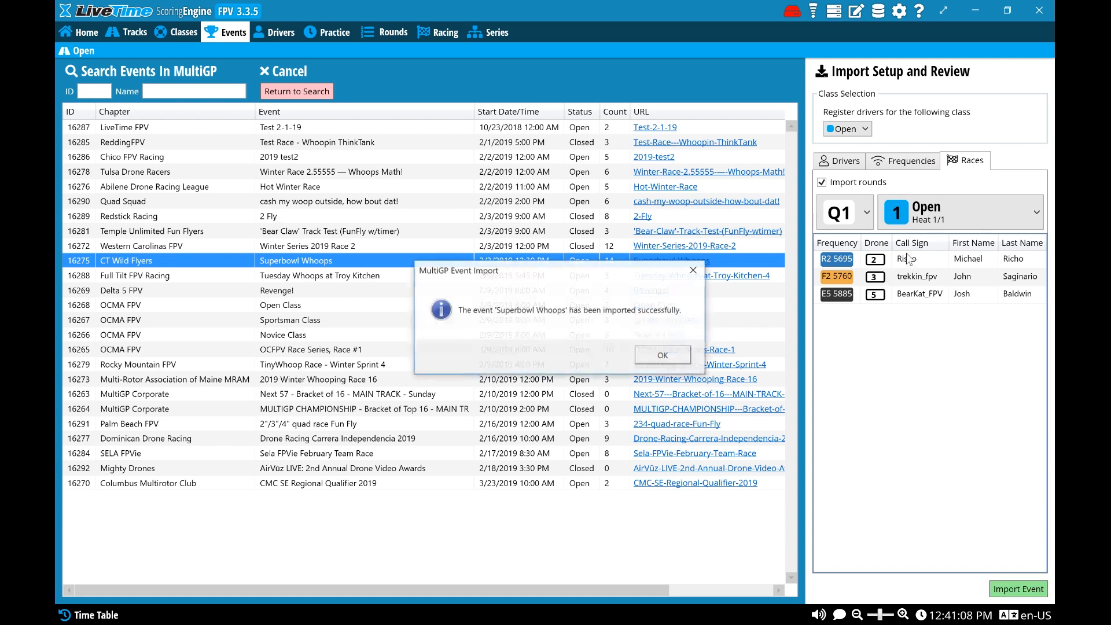
left_click(660, 360)
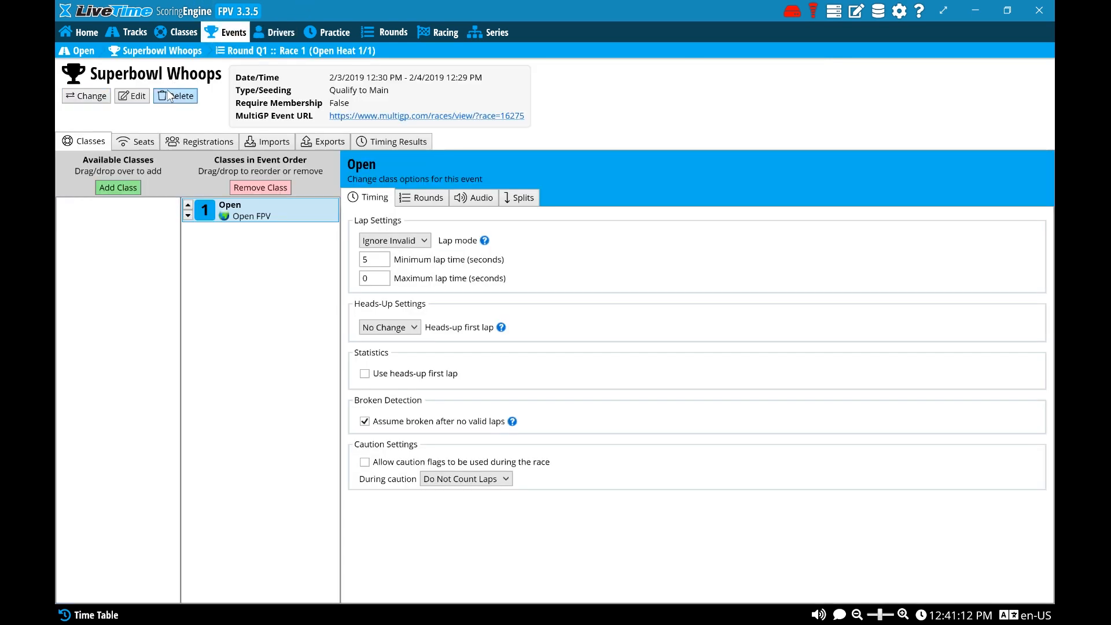
Edit the Superbowl Whoops event to use Fastest Top 3 Consecutive for main seeding and save it
left_click(132, 95)
left_click(460, 144)
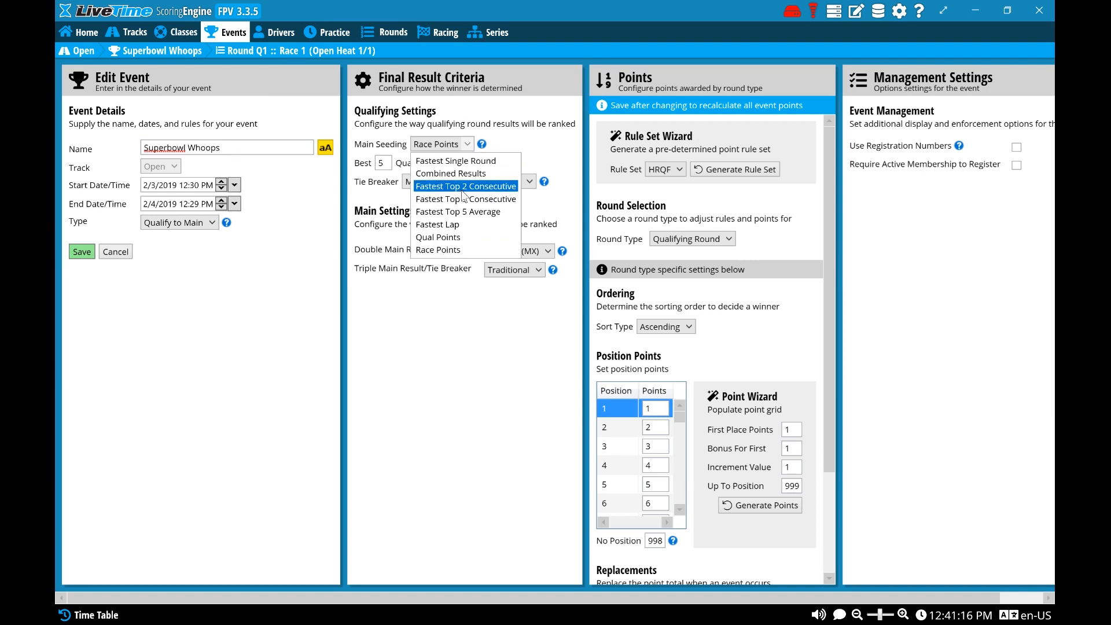
left_click(463, 199)
left_click(462, 144)
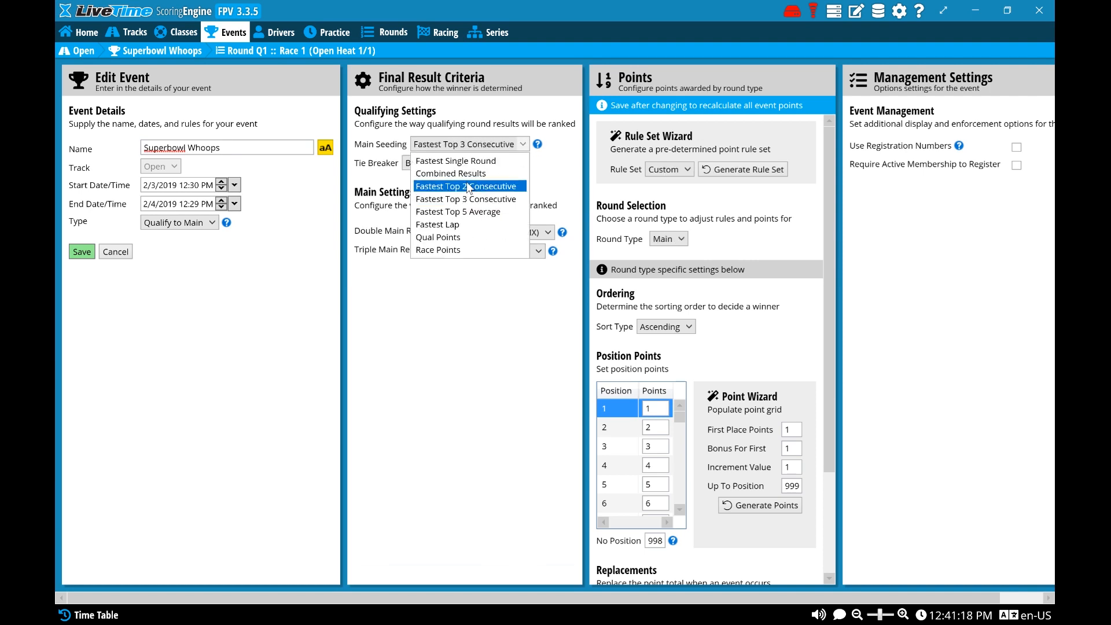
left_click(463, 197)
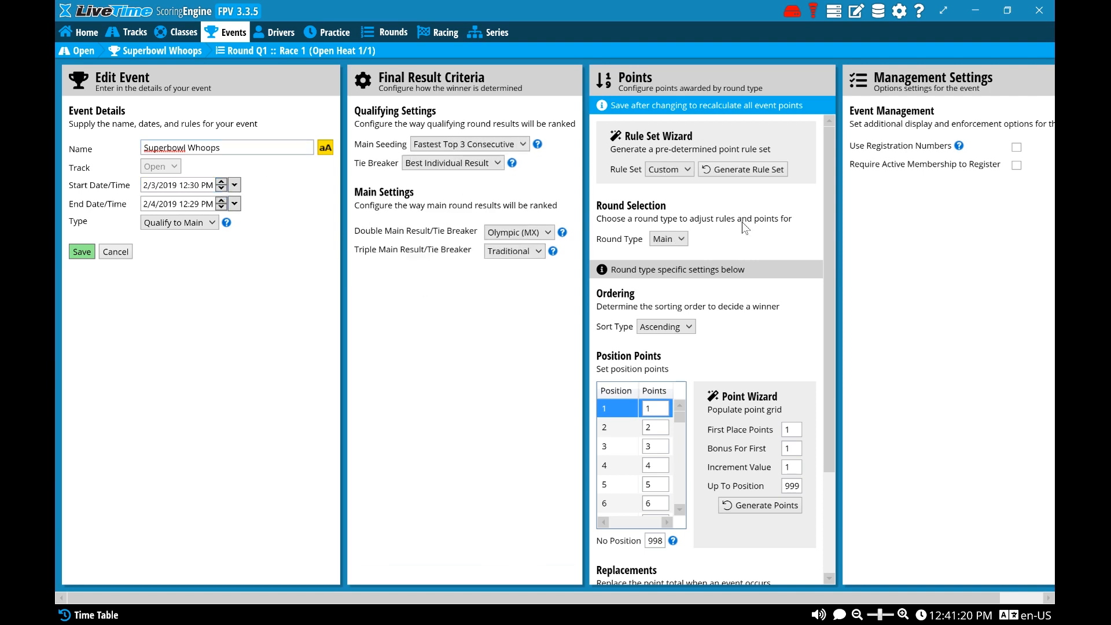
left_click(81, 251)
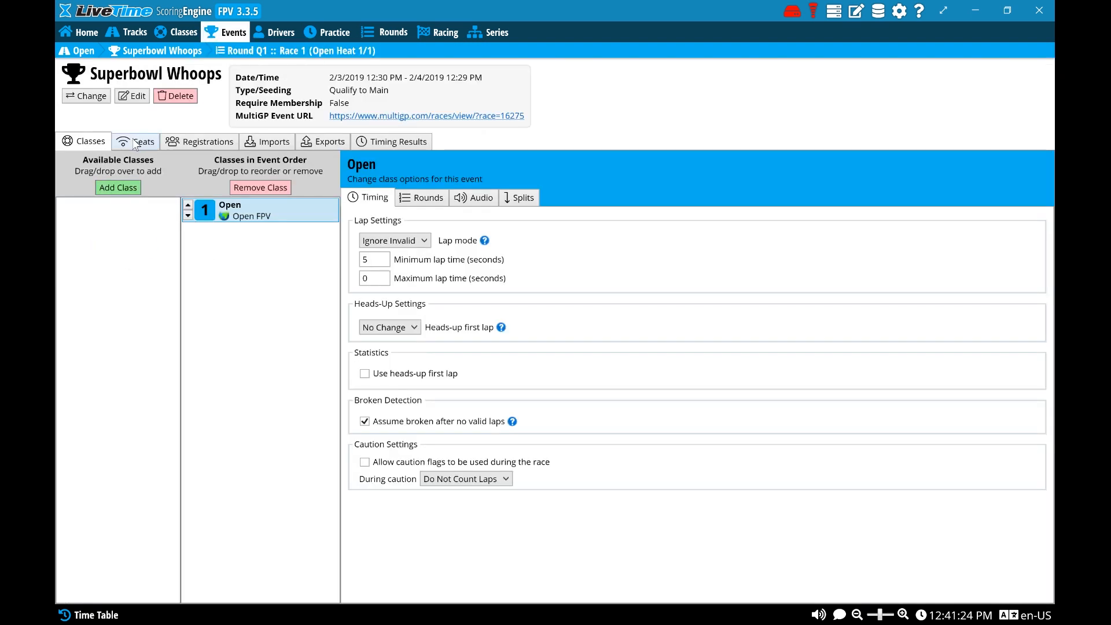
Configure the Open class's practice rounds with a Heads-Up start, 4 drivers per race and a shorter time length
left_click(419, 197)
left_click(404, 265)
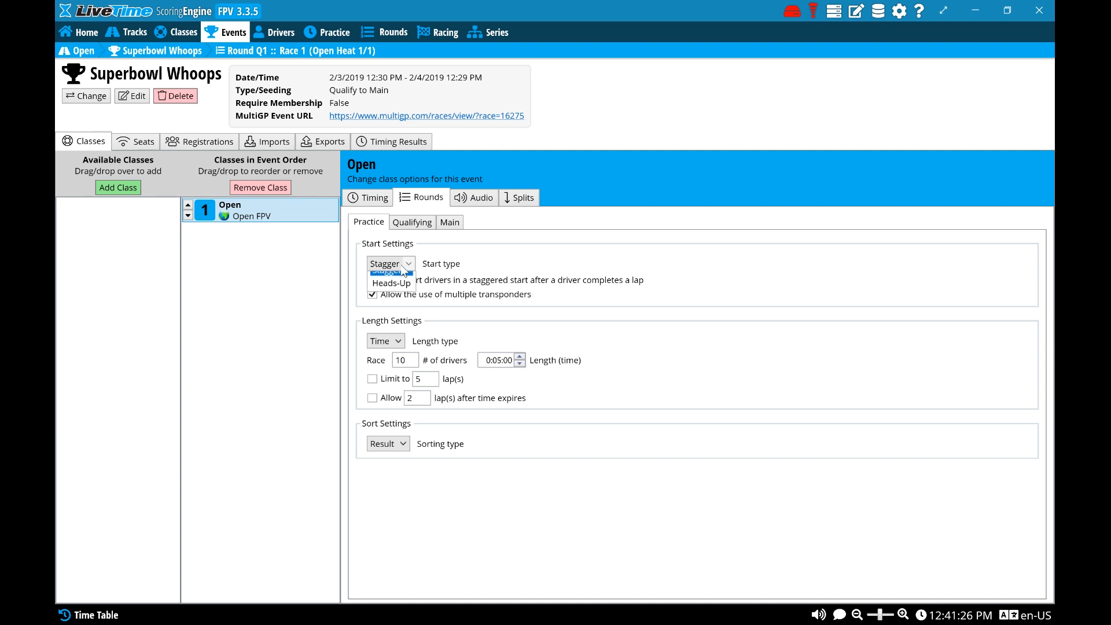
left_click(401, 283)
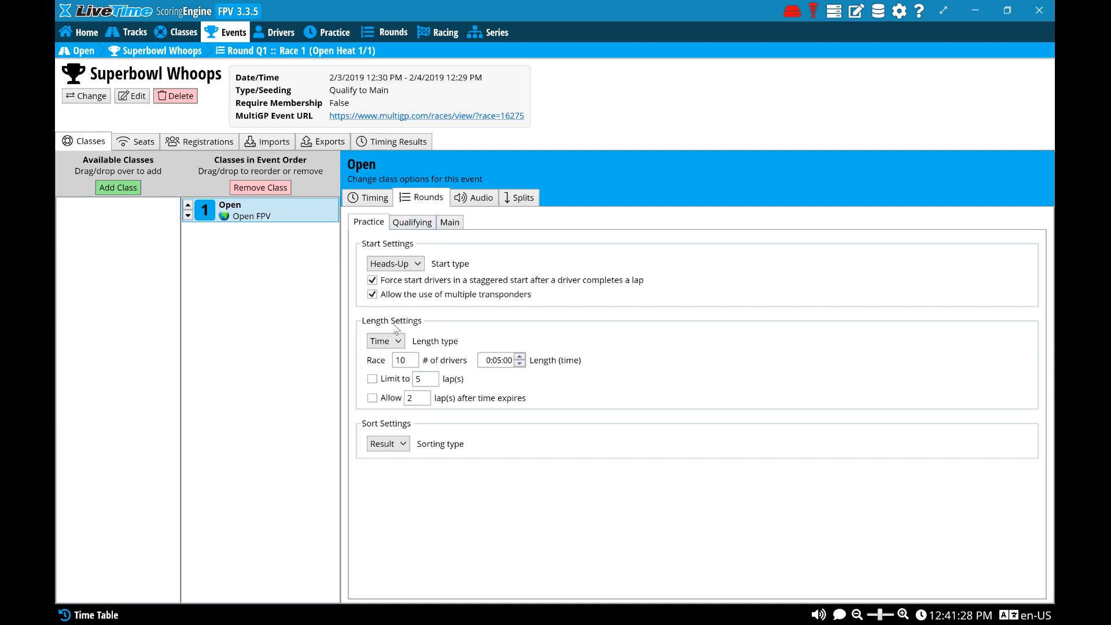
double_click(399, 360)
type("4")
double_click(520, 363)
left_click(490, 379)
Configure the Open class's qualifying rounds with 4 drivers per race, a 2:00 length and a Heads-Up start
left_click(420, 223)
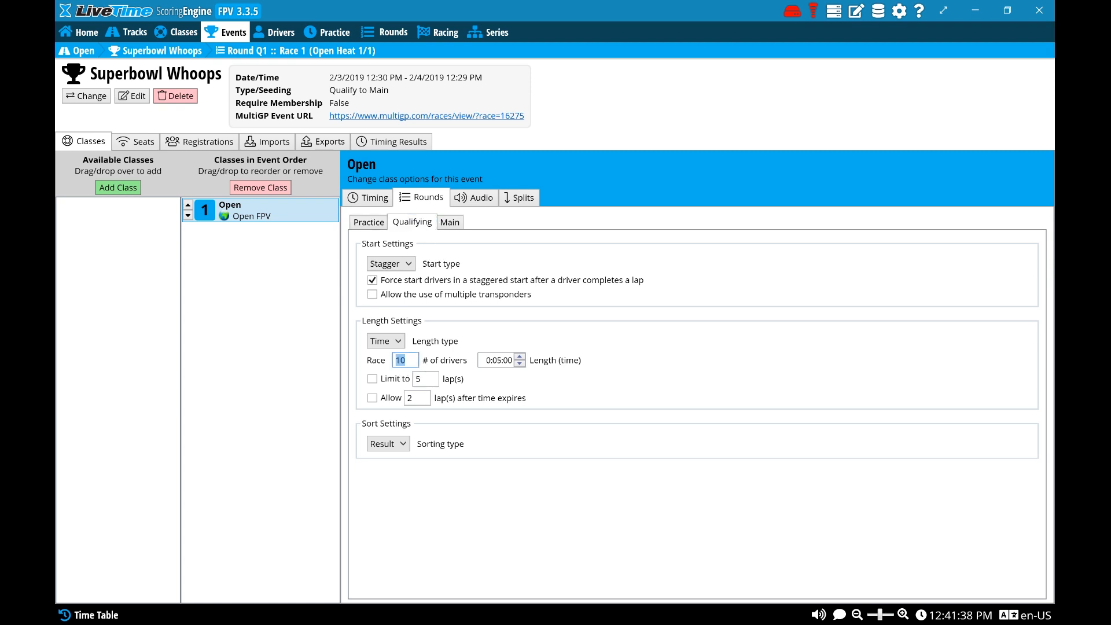
key("BackSpace")
key("BackSpace")
type("4")
left_click(496, 360)
left_click(395, 264)
left_click(391, 293)
Set the Open class's main rounds to a Heads-Up start with the length type Laps
left_click(450, 222)
left_click(409, 264)
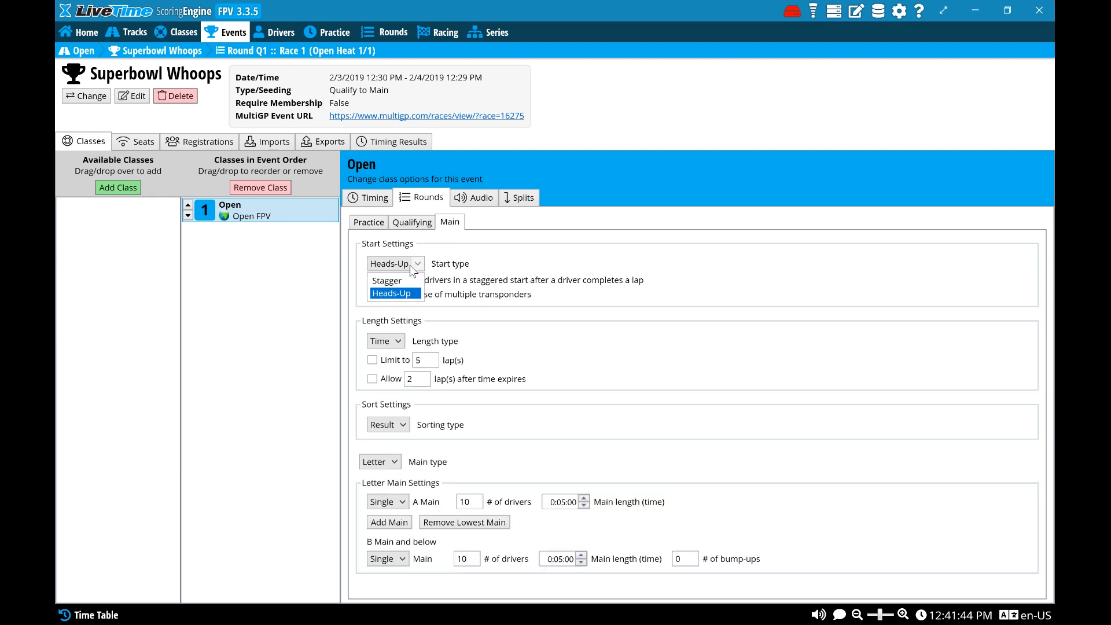
left_click(393, 293)
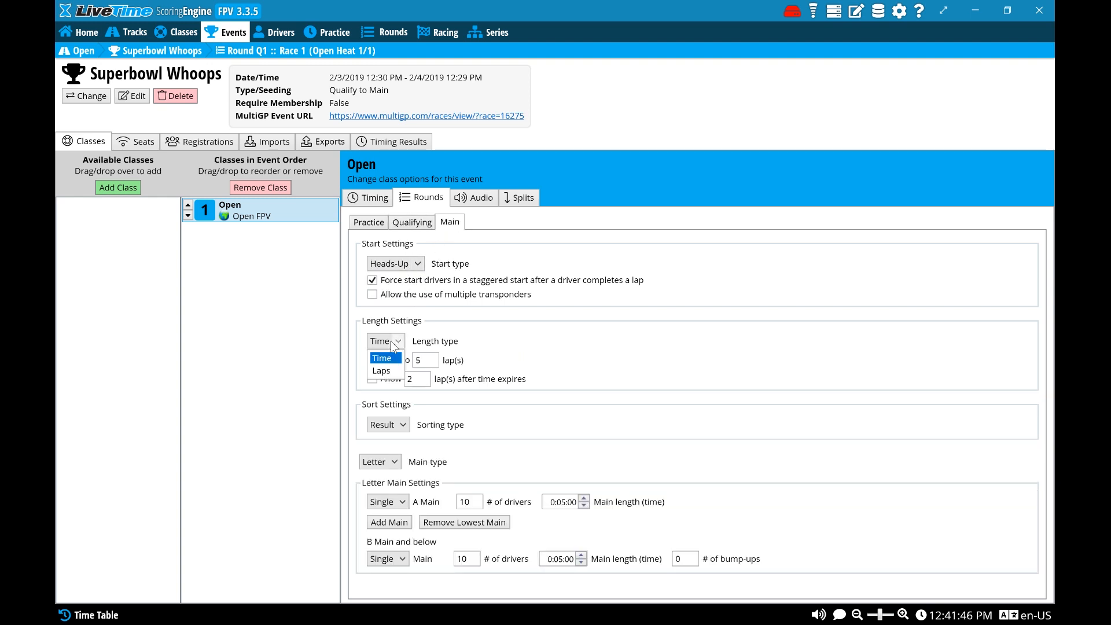
left_click(391, 371)
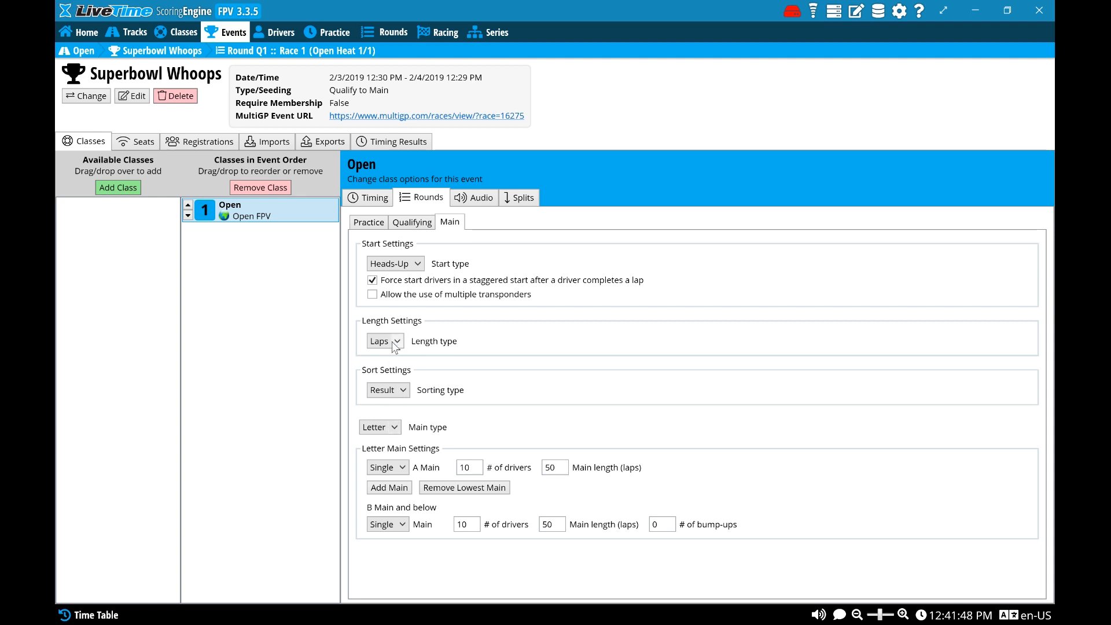
Make the mains a Double Elimination bracket with 2 initial races and 4 drivers per race, and set the main length in laps
left_click(384, 428)
left_click(387, 470)
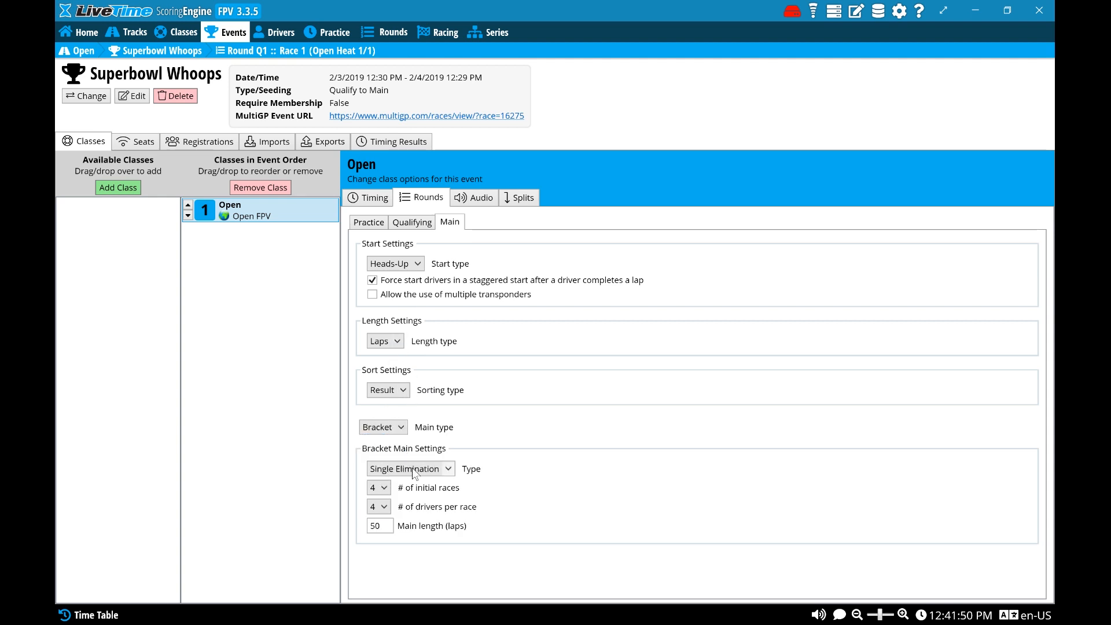
left_click(394, 470)
left_click(387, 504)
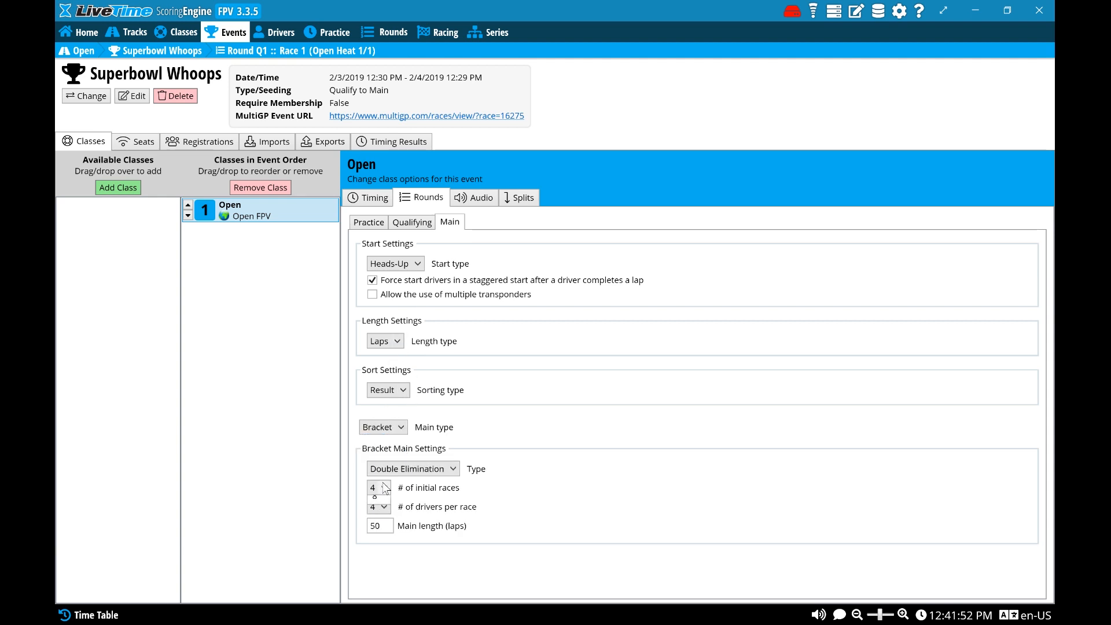
left_click(382, 487)
left_click(379, 513)
left_click(378, 508)
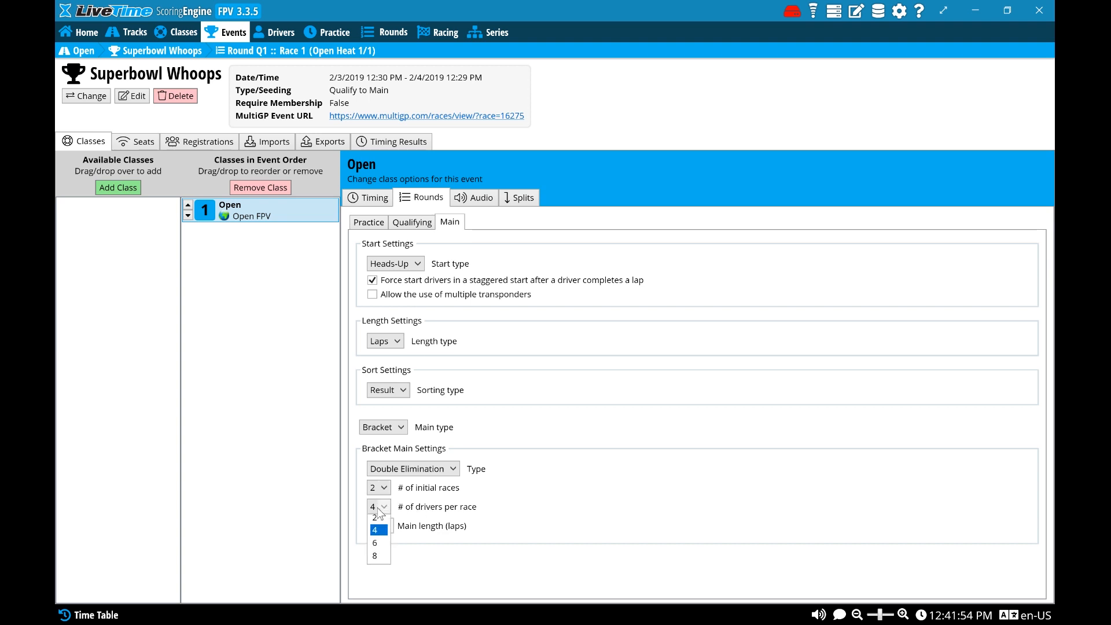
left_click(391, 526)
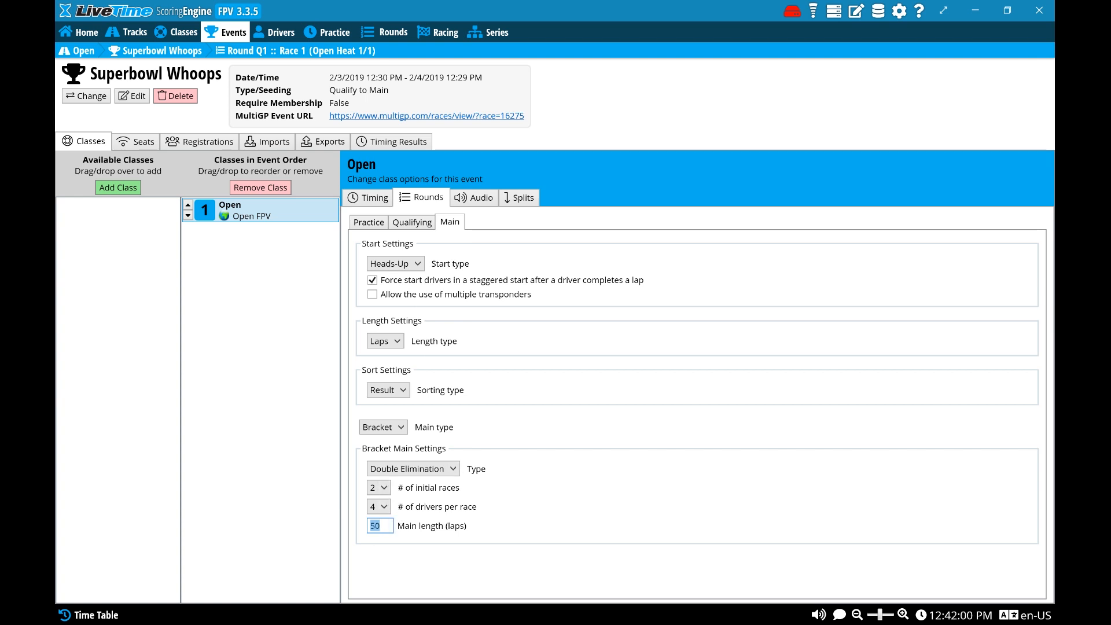
type("4")
type("3")
Set the Open class's minimum lap time to 15 seconds and include the heads-up first lap in statistics
left_click(469, 198)
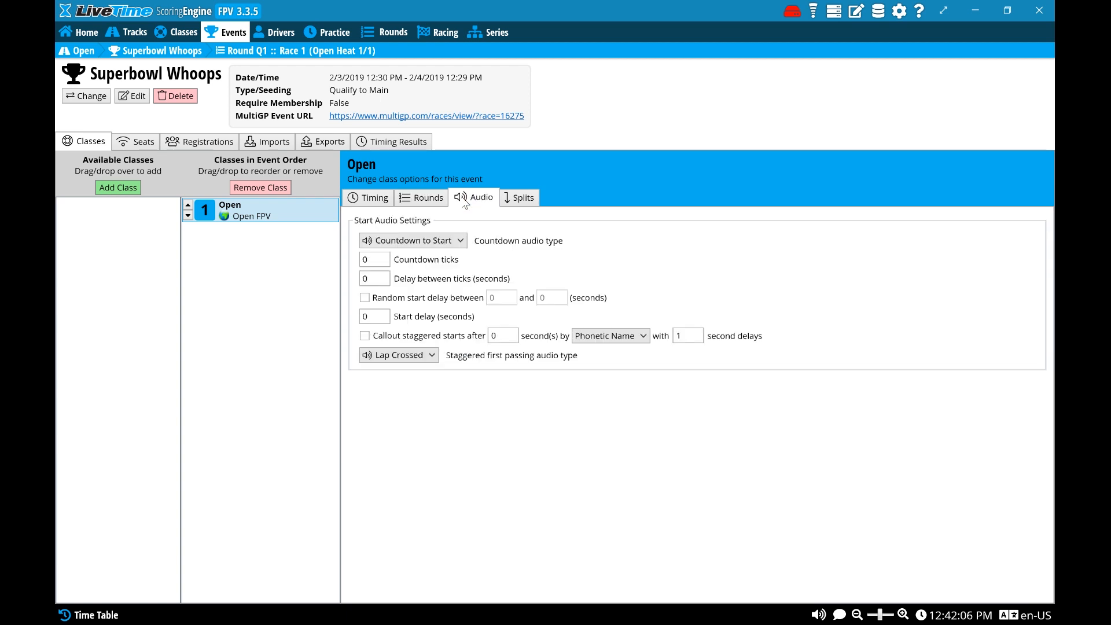
left_click(382, 198)
left_click(368, 259)
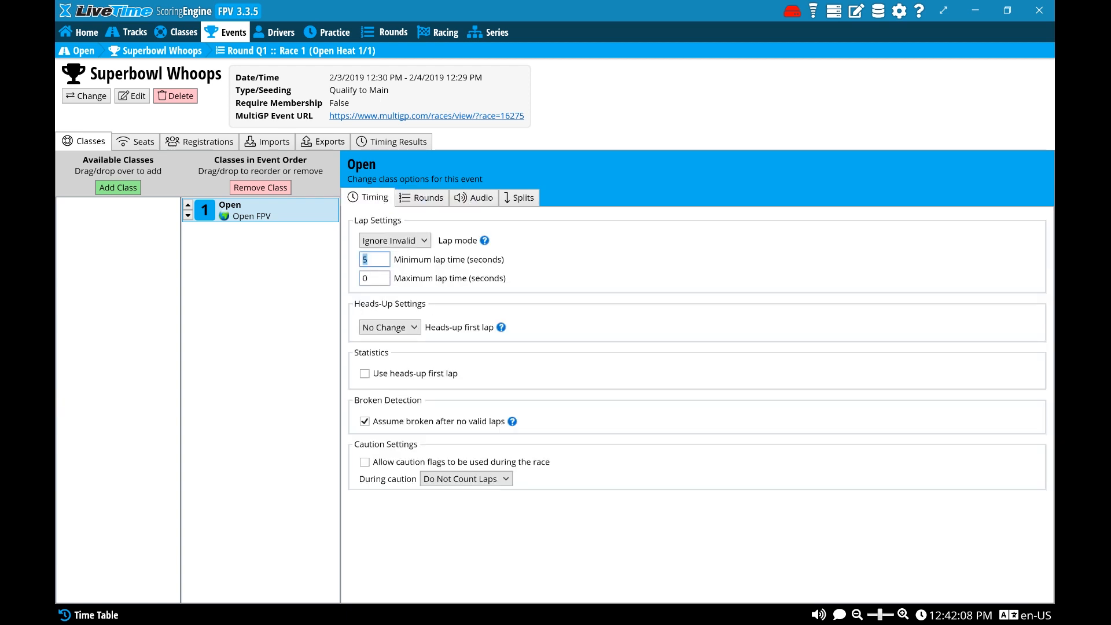
left_click(369, 375)
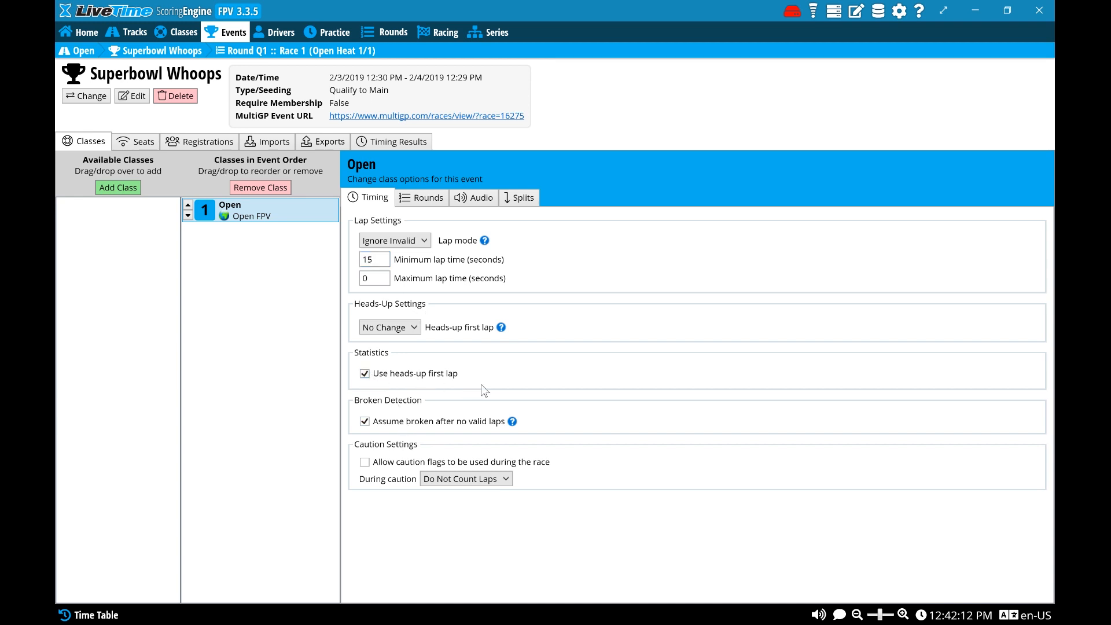
Look through the imported driver list and check one driver's Open class registration and transponder details
left_click(297, 32)
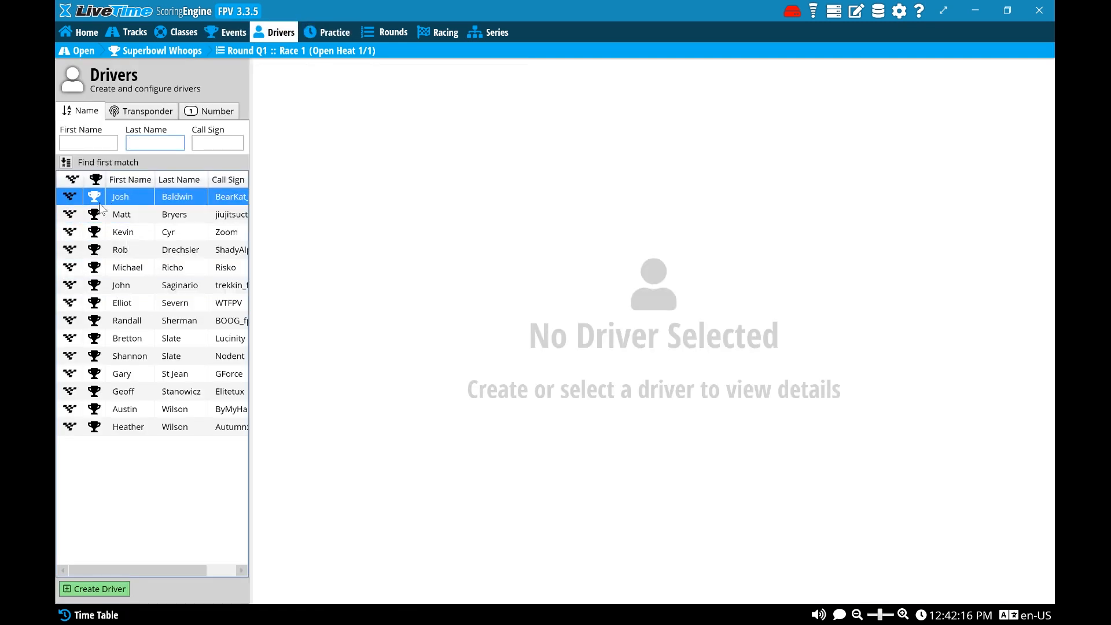
left_click(166, 235)
left_click(210, 305)
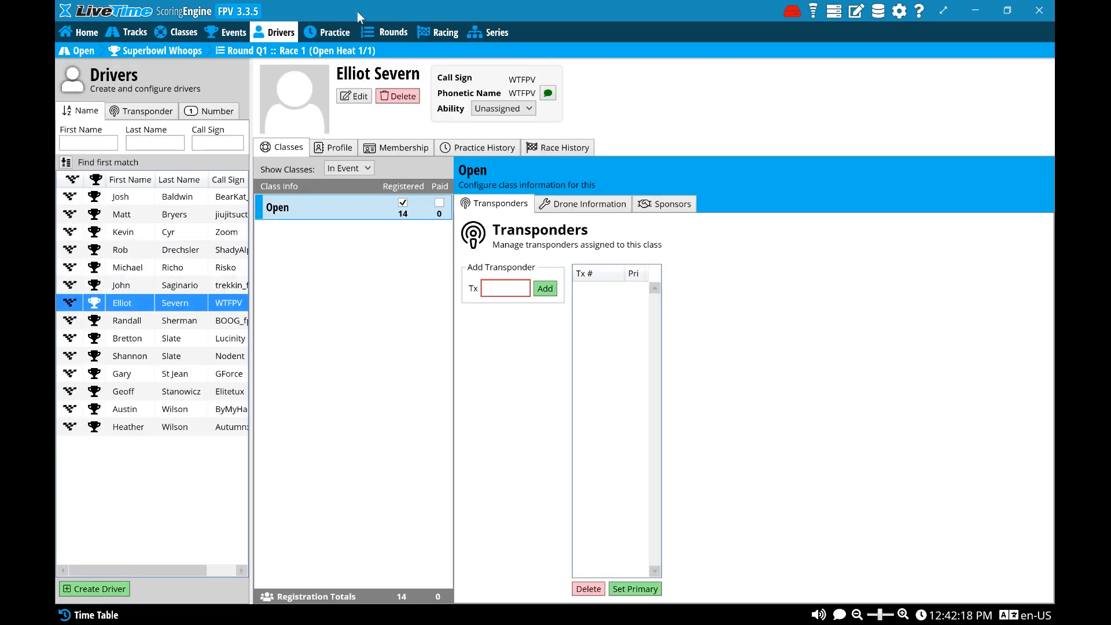
left_click(351, 30)
Examine the race heats and frequency assignments of the imported qualifying rounds, including Q1, Q2 and Q3
left_click(401, 33)
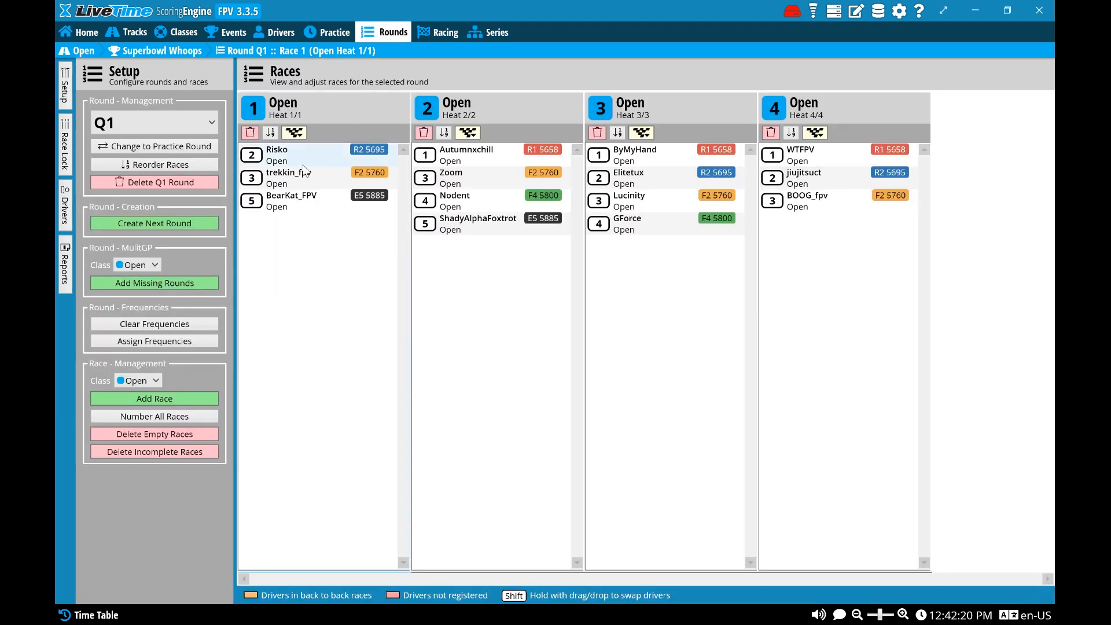
left_click(155, 123)
left_click(174, 213)
left_click(152, 123)
left_click(155, 150)
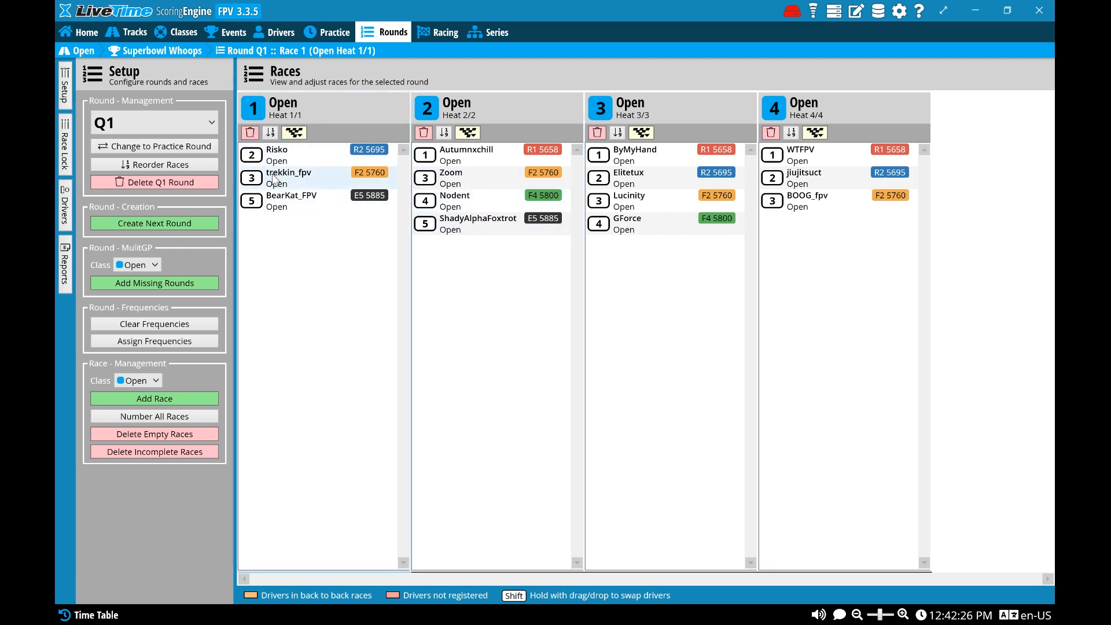
left_click(155, 123)
left_click(155, 191)
left_click(159, 128)
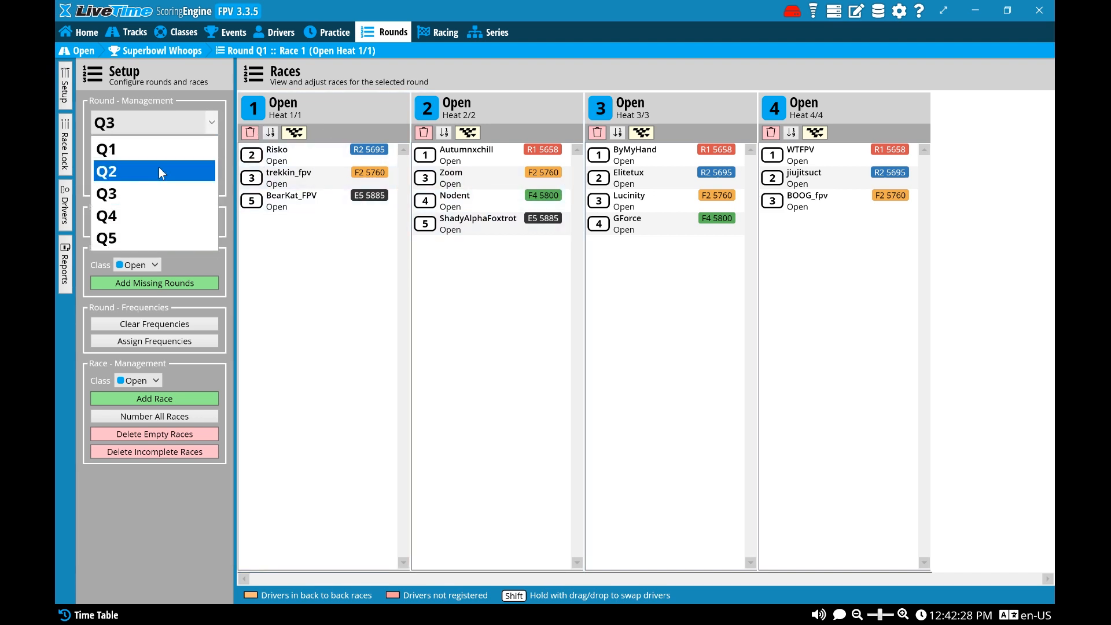
left_click(161, 177)
left_click(169, 129)
left_click(390, 270)
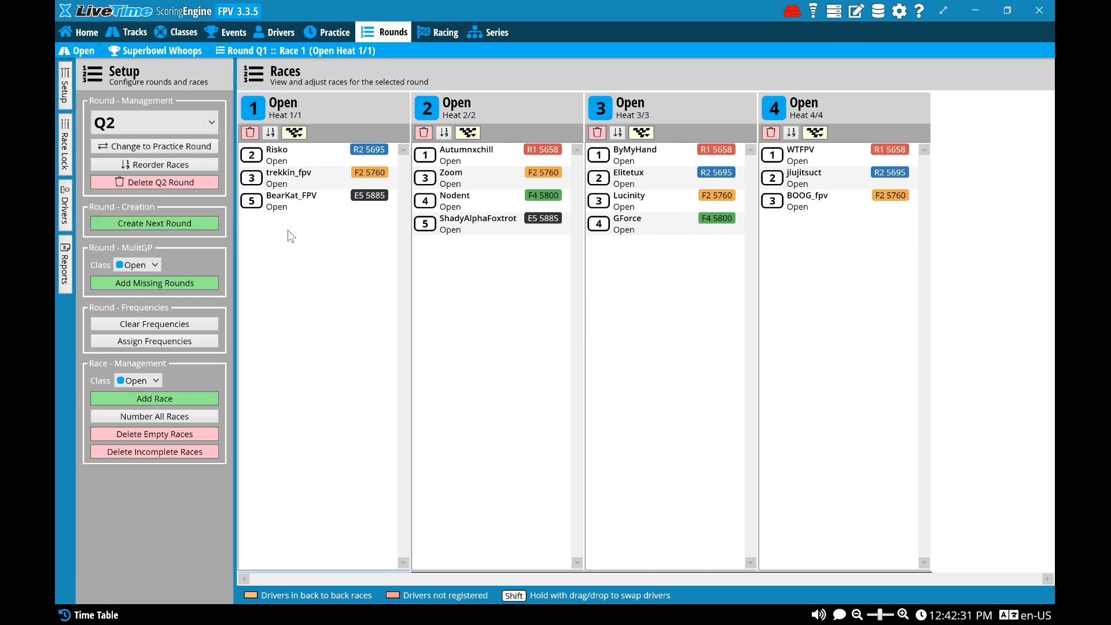
left_click(192, 228)
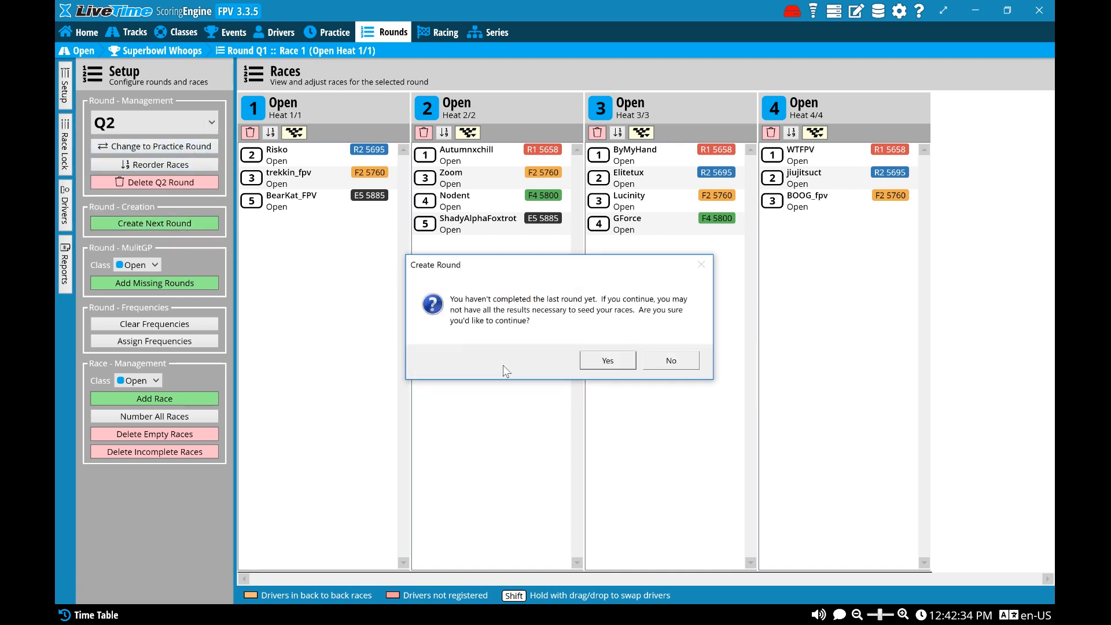
left_click(605, 359)
left_click(309, 166)
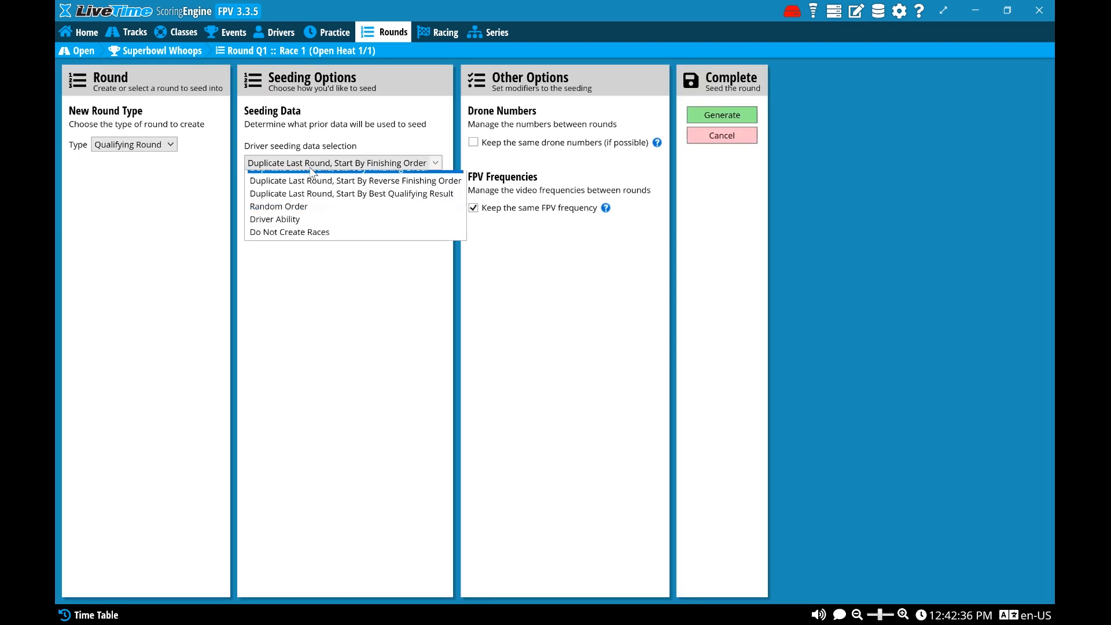
left_click(311, 167)
left_click(313, 167)
left_click(394, 232)
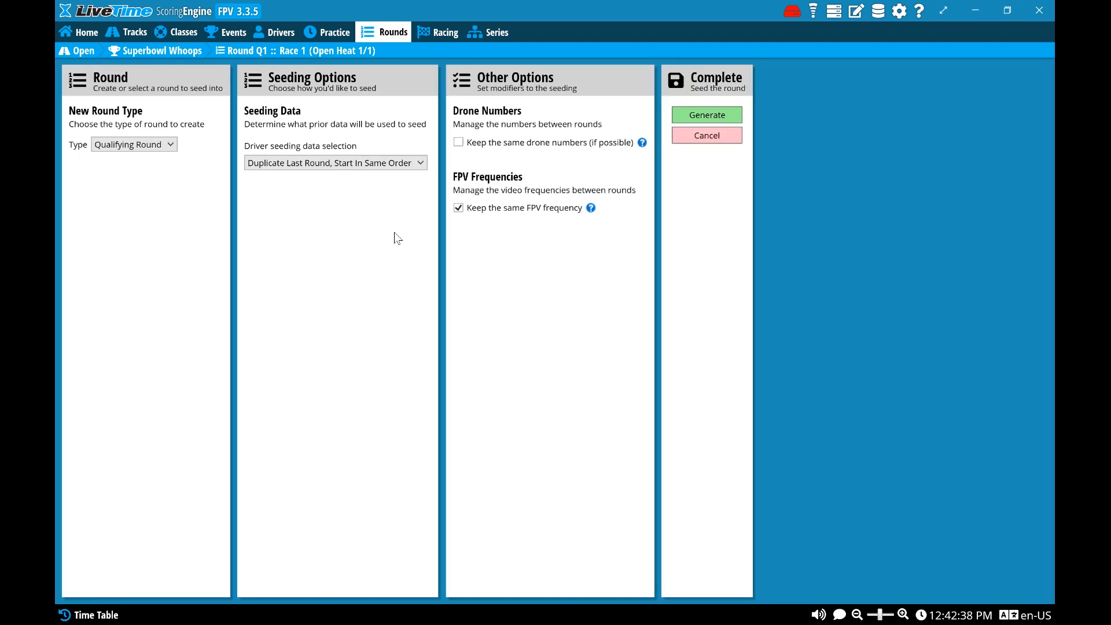
left_click(706, 114)
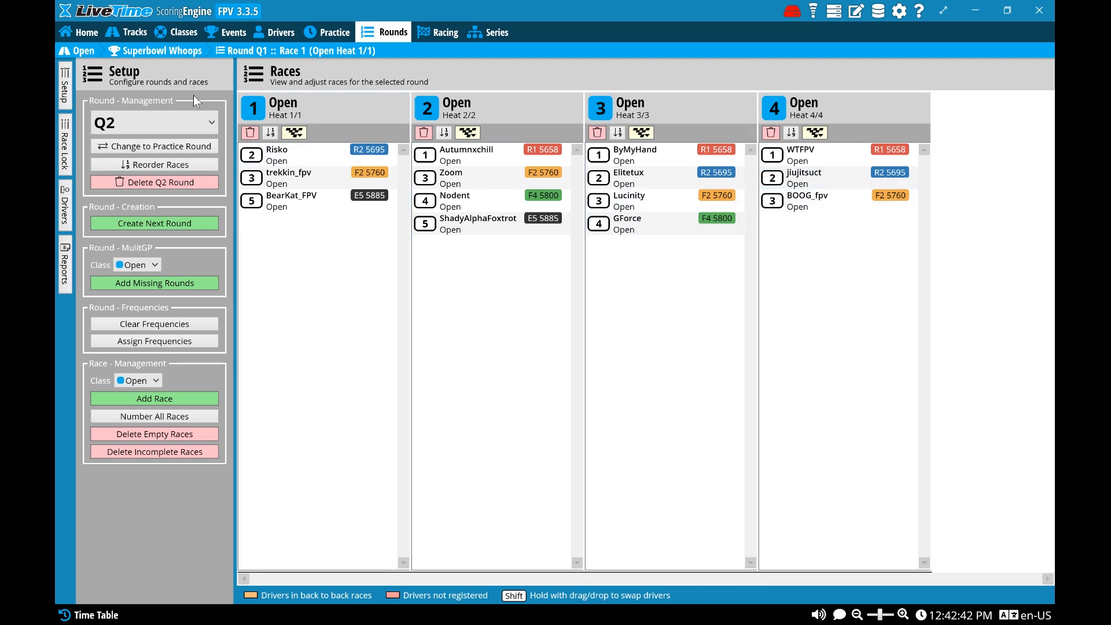
Switch the displayed round to Q1 and check the list of available qualifying rounds
left_click(130, 133)
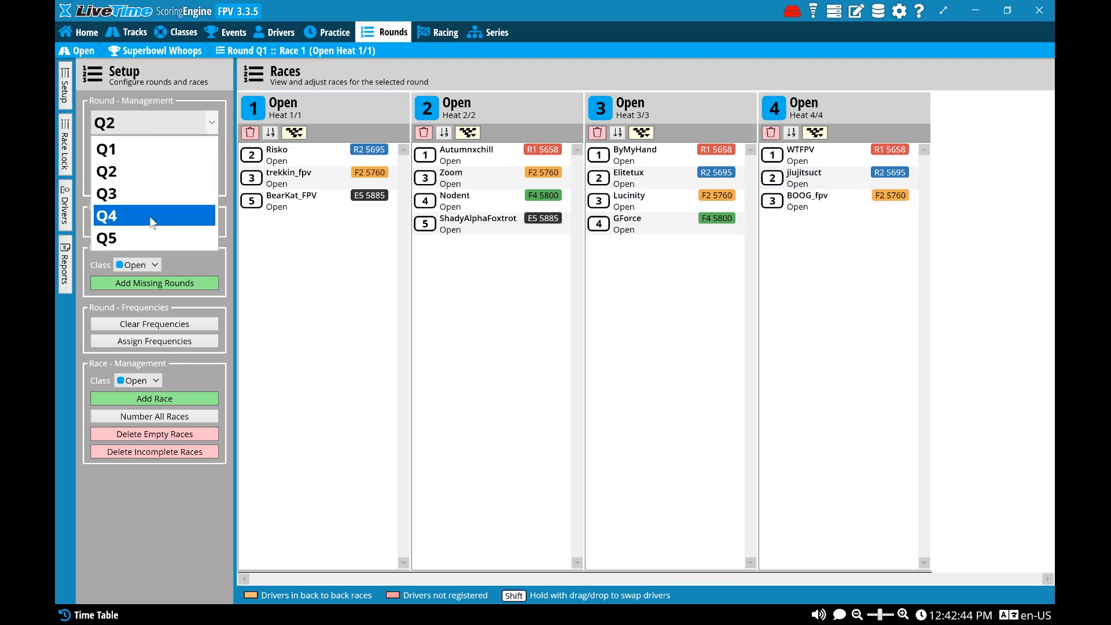
left_click(159, 149)
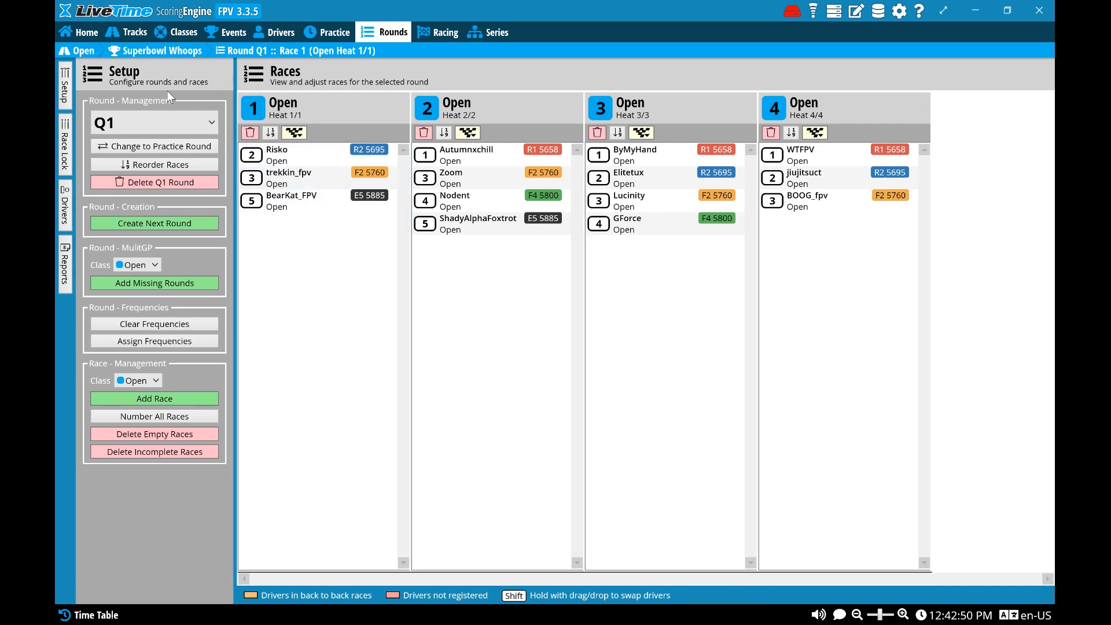
left_click(142, 127)
left_click(196, 158)
left_click(187, 123)
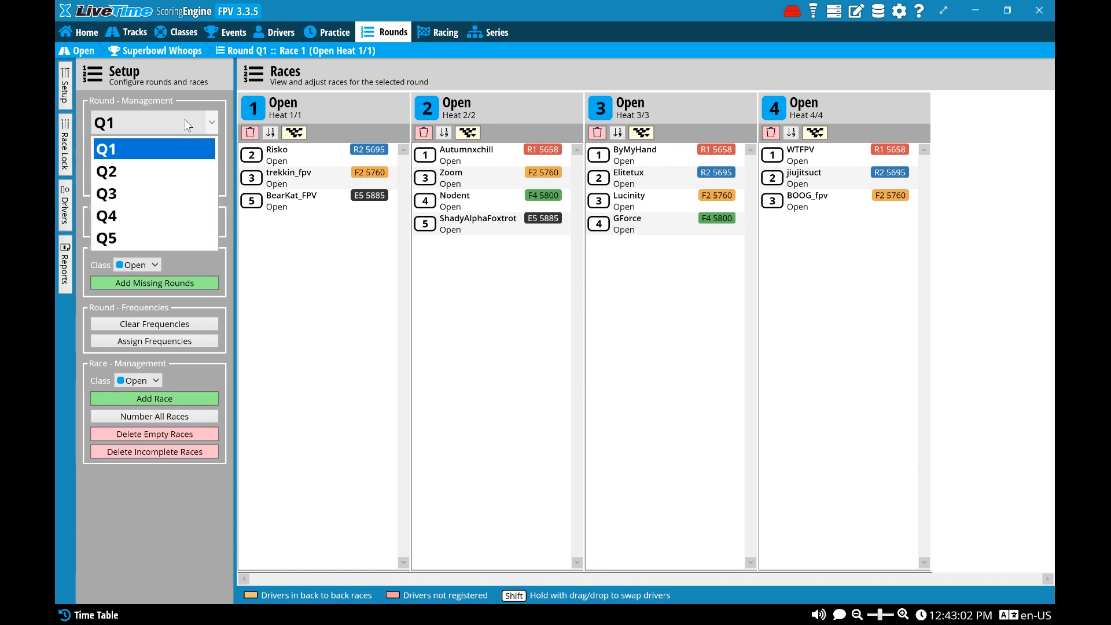
left_click(182, 120)
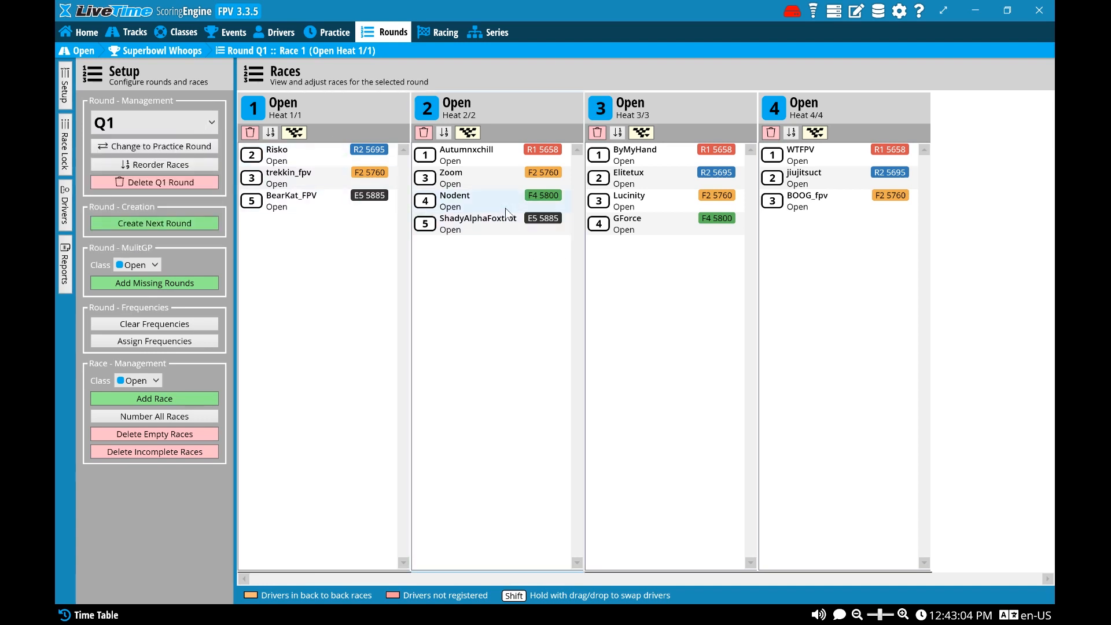
Start Race 1 of round Q1 and set that race's minimum lap time to 1 second
left_click(446, 41)
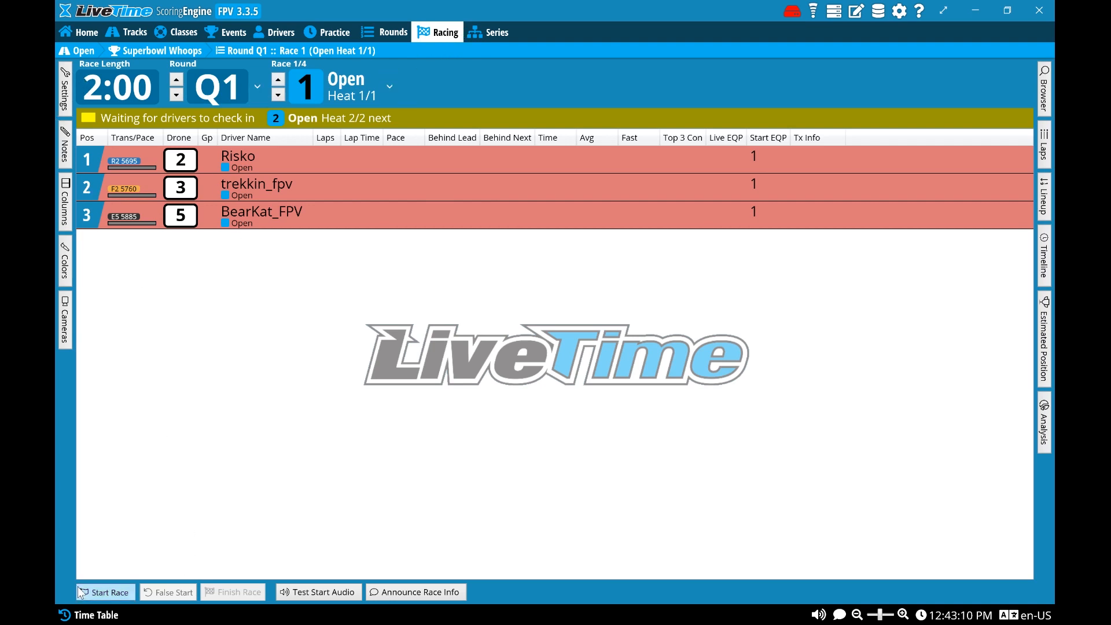
left_click(105, 592)
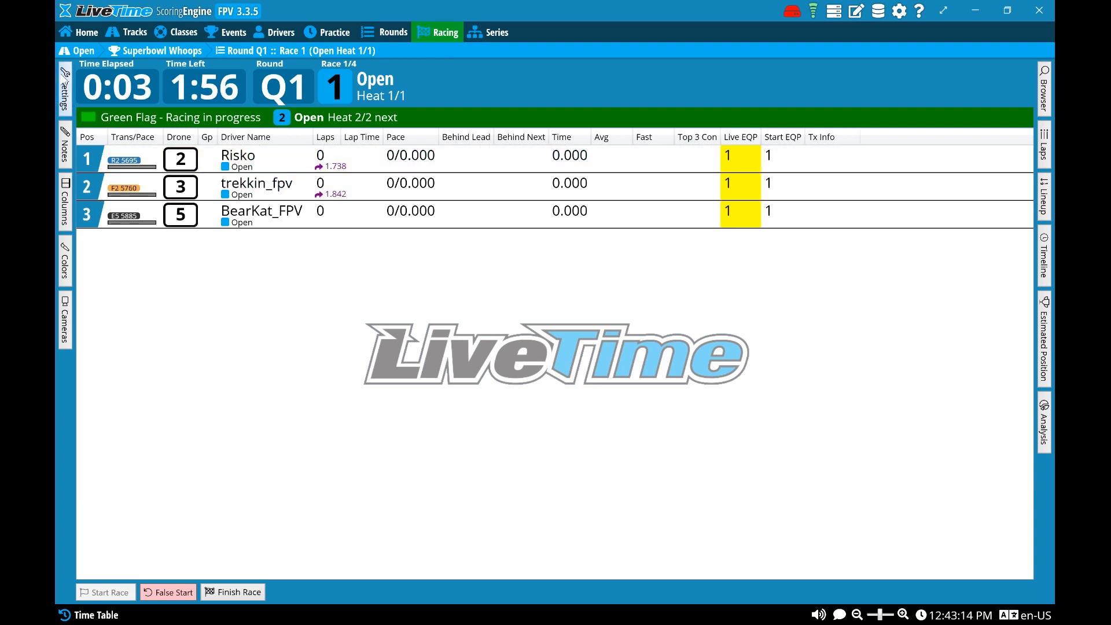
left_click(65, 86)
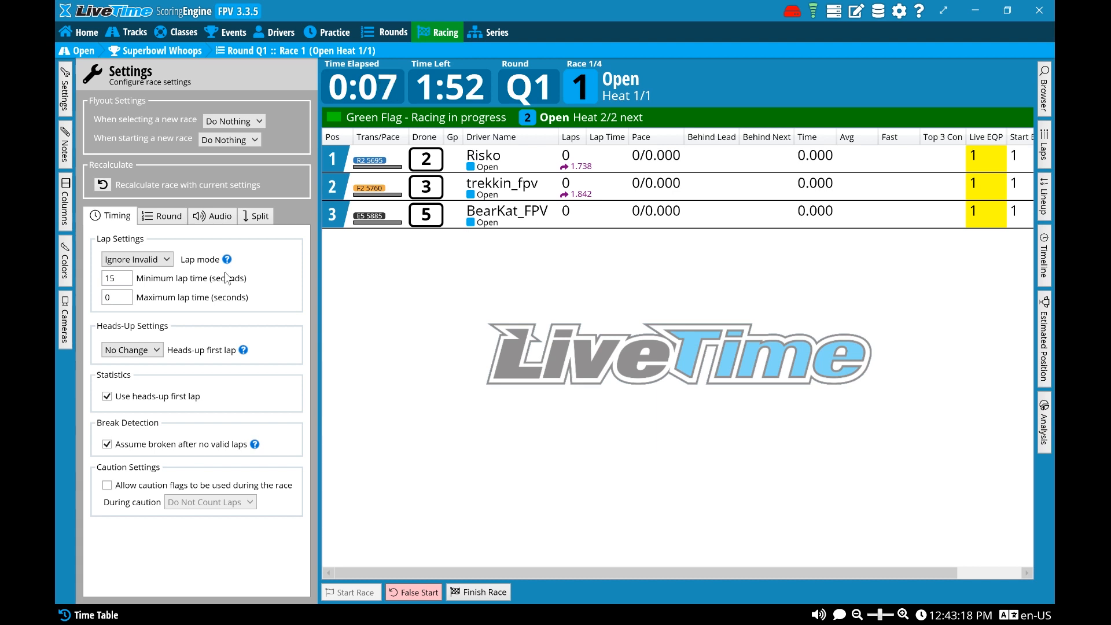
left_click(122, 277)
key("BackSpace")
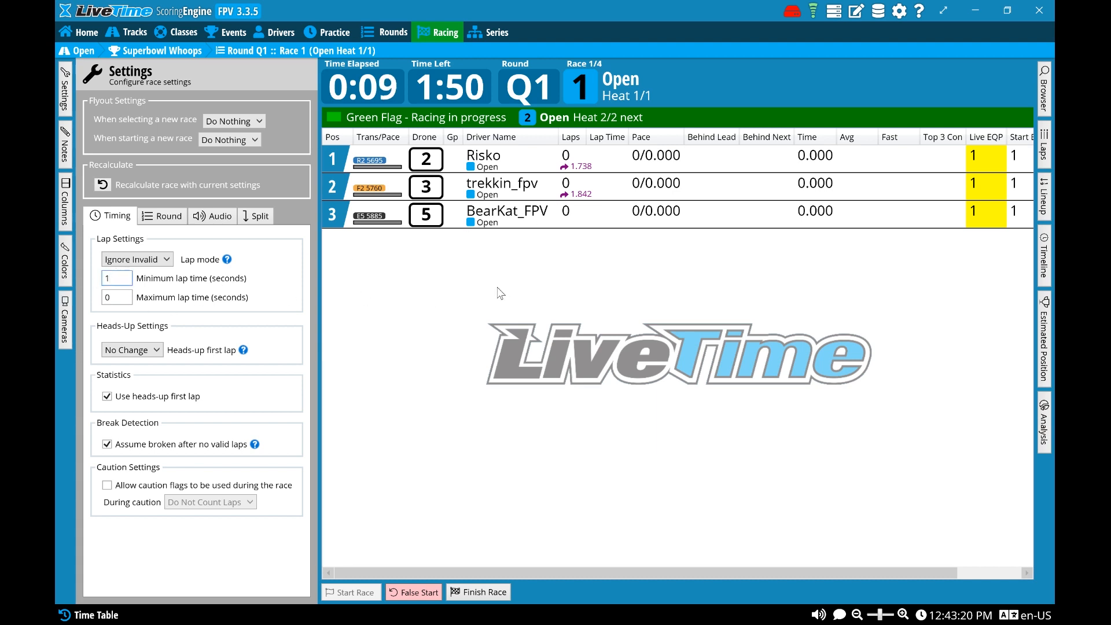
left_click(63, 81)
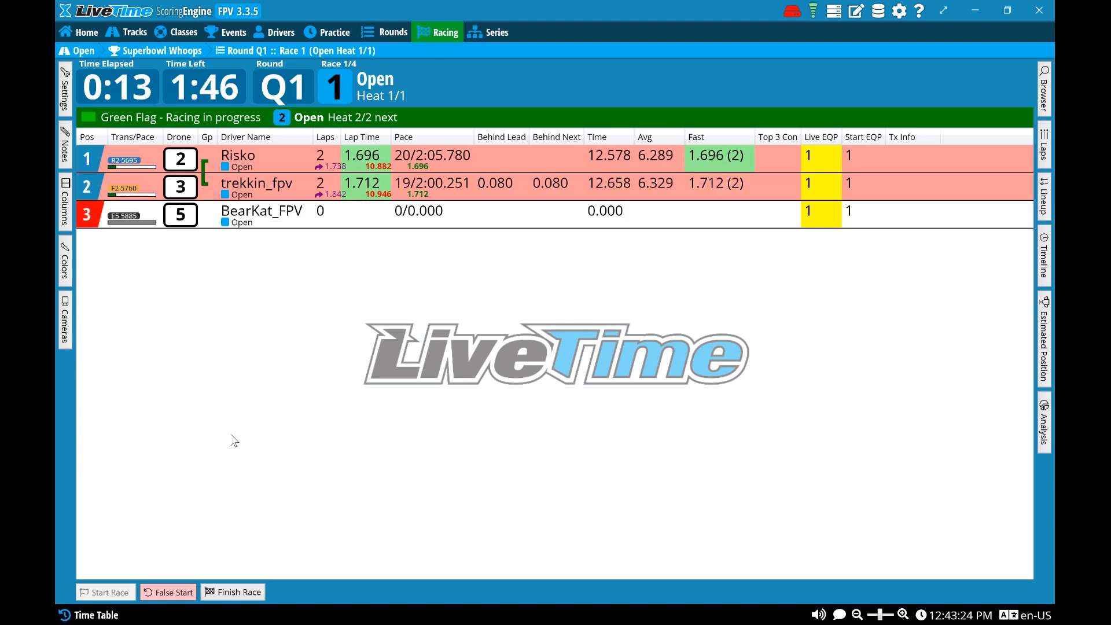
Finish the running Race 1 of qualifying round Q1
left_click(232, 596)
left_click(613, 360)
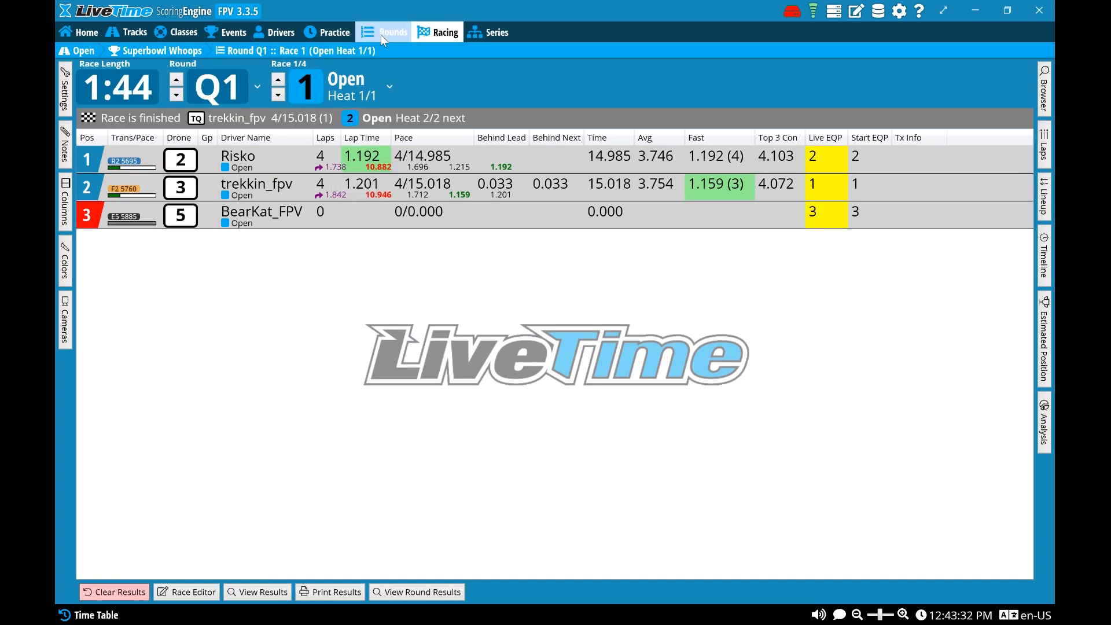
Generate the next round as a Main, keeping the default seeding options and the same FPV frequencies
left_click(403, 27)
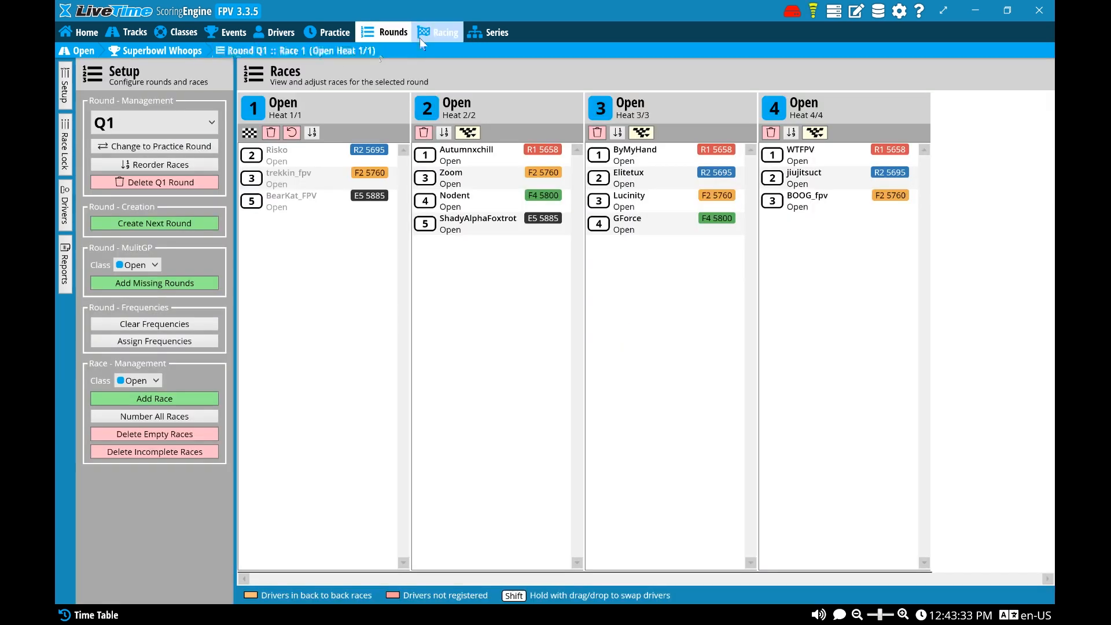
left_click(156, 219)
left_click(607, 360)
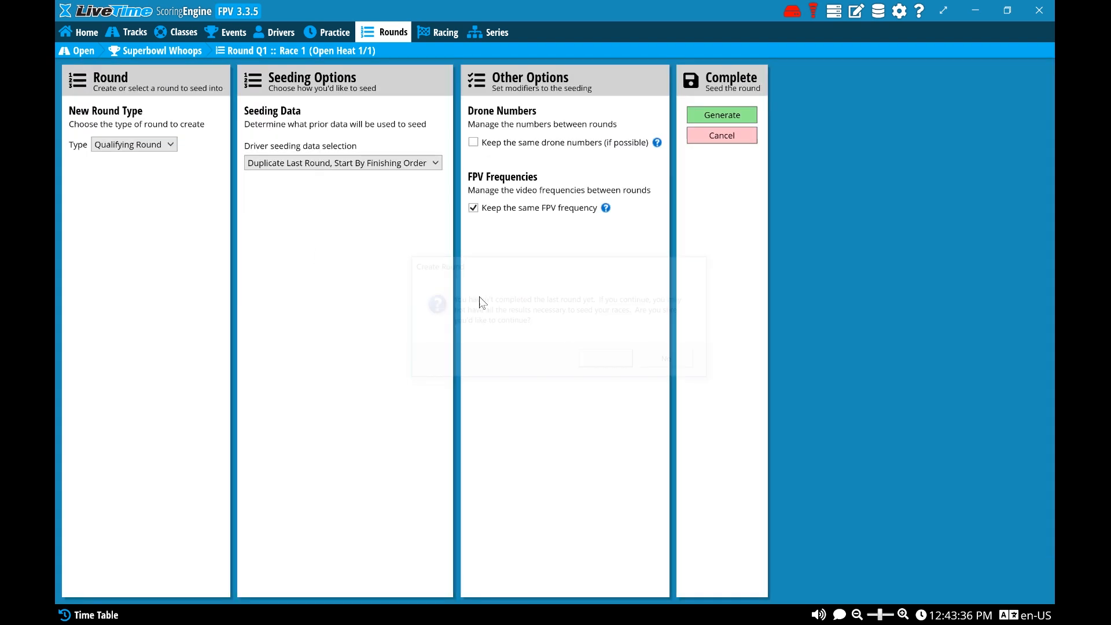
left_click(150, 144)
left_click(131, 186)
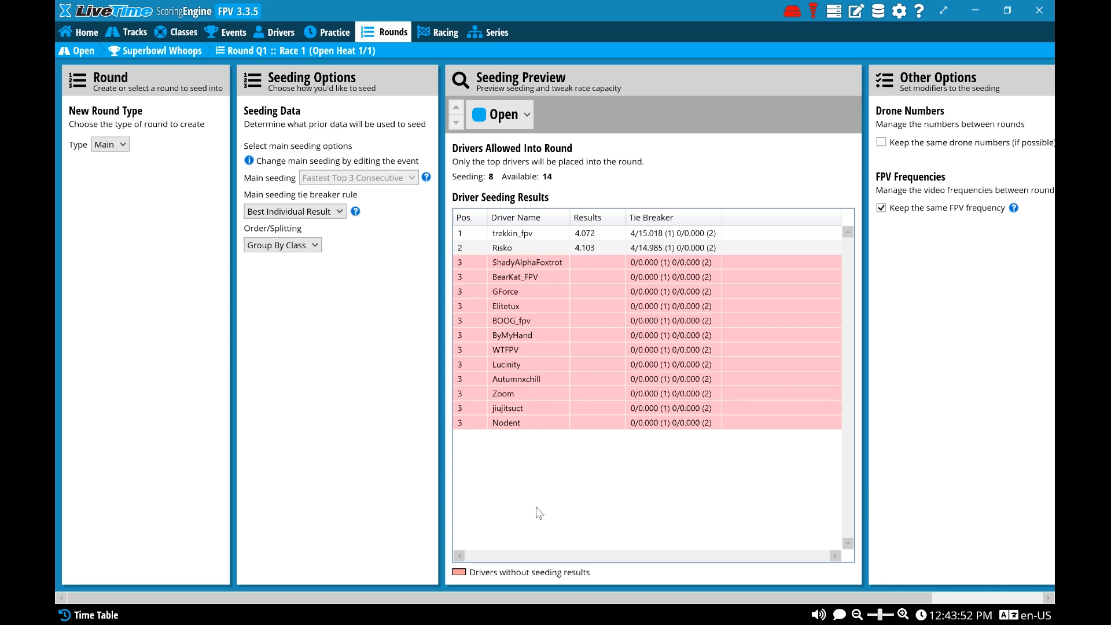
left_click_drag(556, 599, 694, 596)
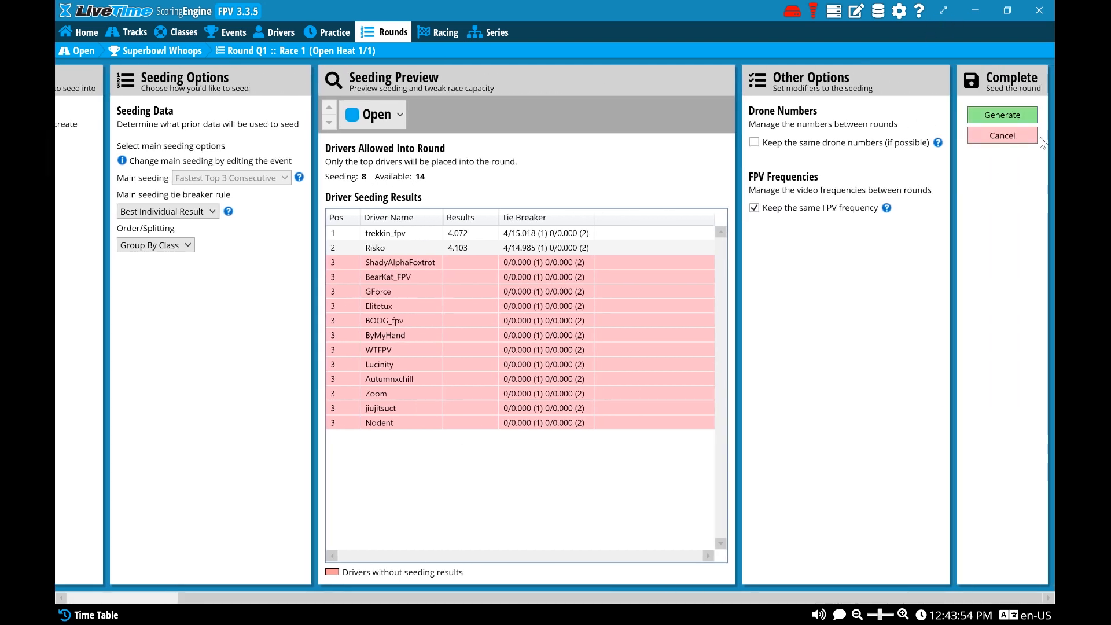
left_click(1017, 119)
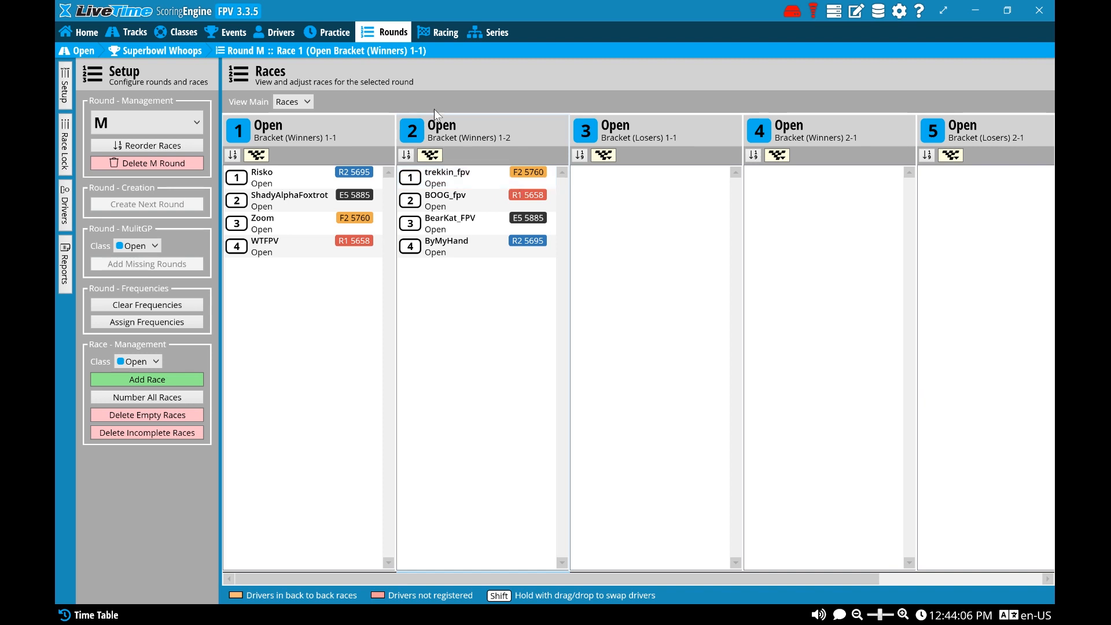
Run Race 1 of round M, Bracket (Winners) 1-1, to its finish and advance the top two drivers as bump-ups
left_click(441, 30)
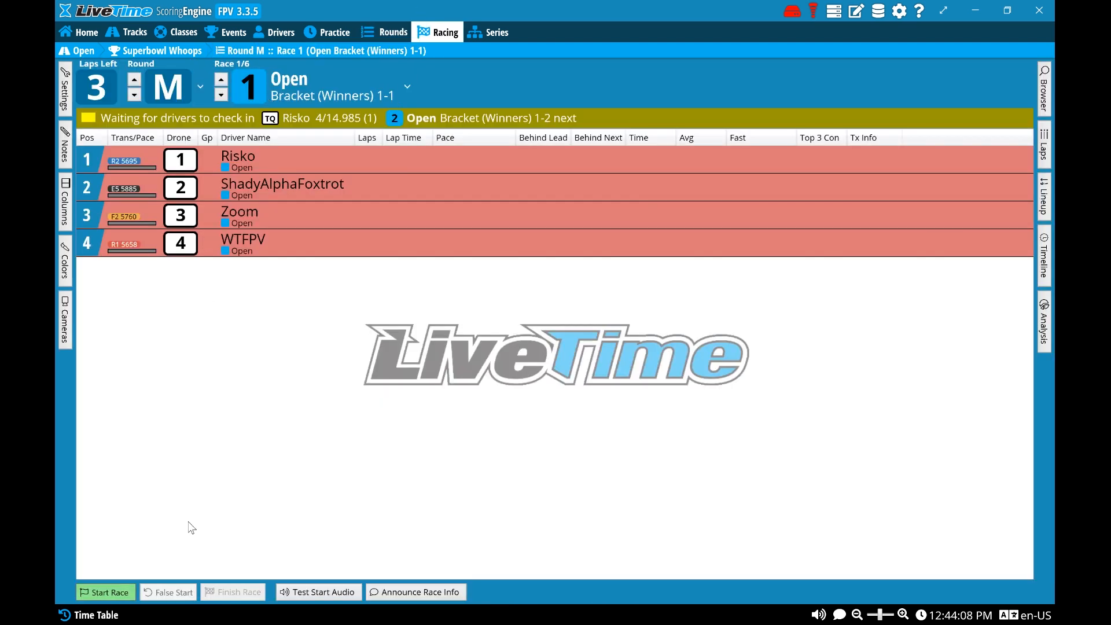
left_click(104, 591)
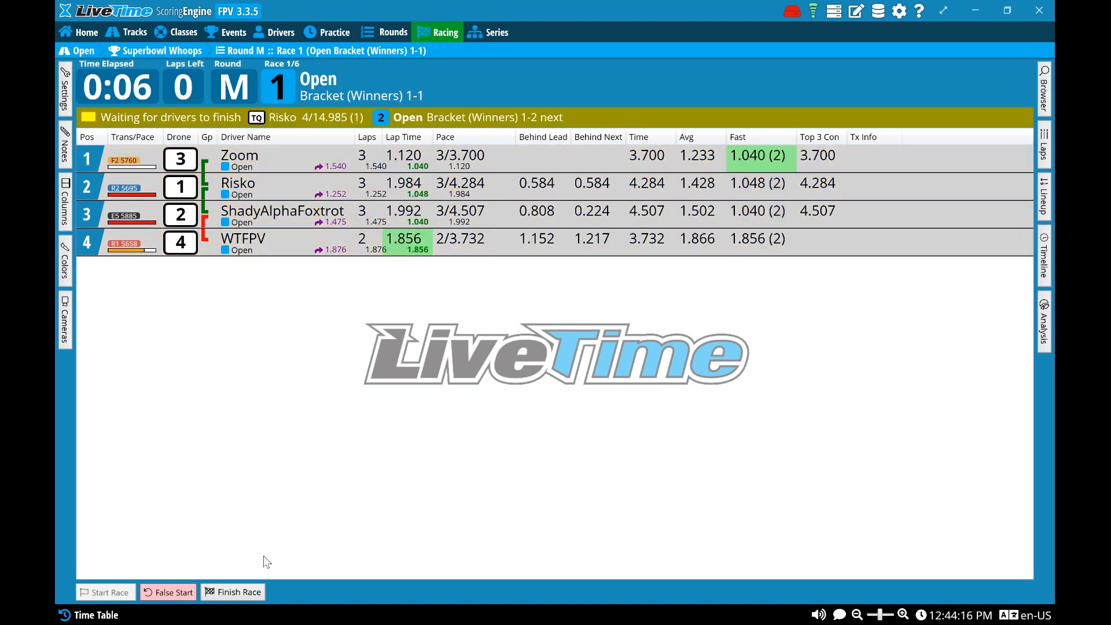
left_click(234, 591)
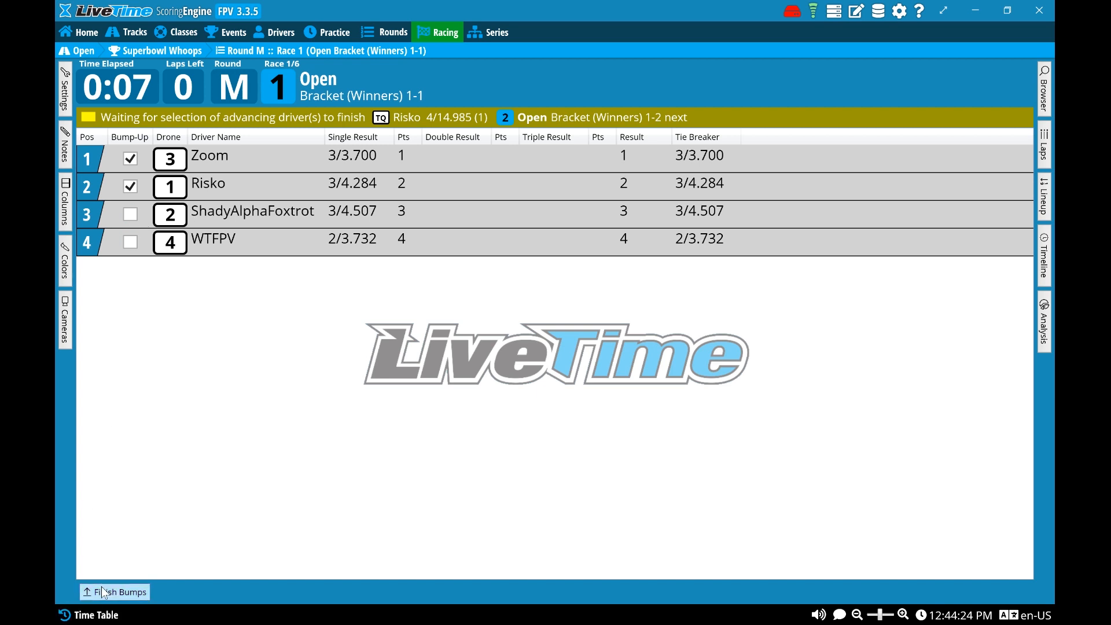
left_click(668, 390)
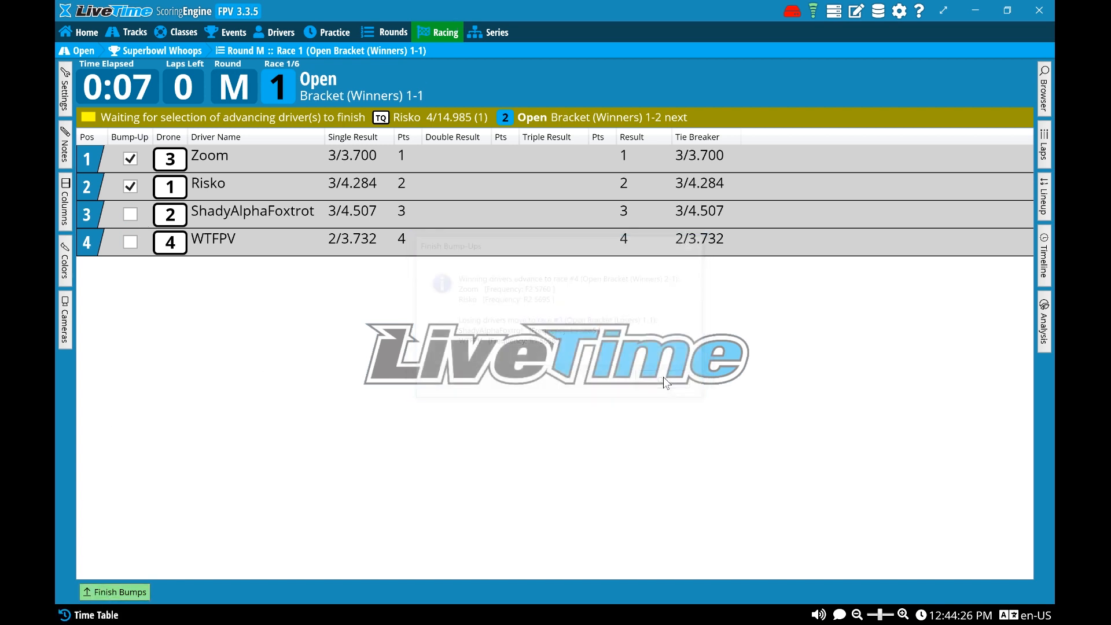
Check round M's race list and show its races in Bracket view to examine how the drivers advance
left_click(284, 90)
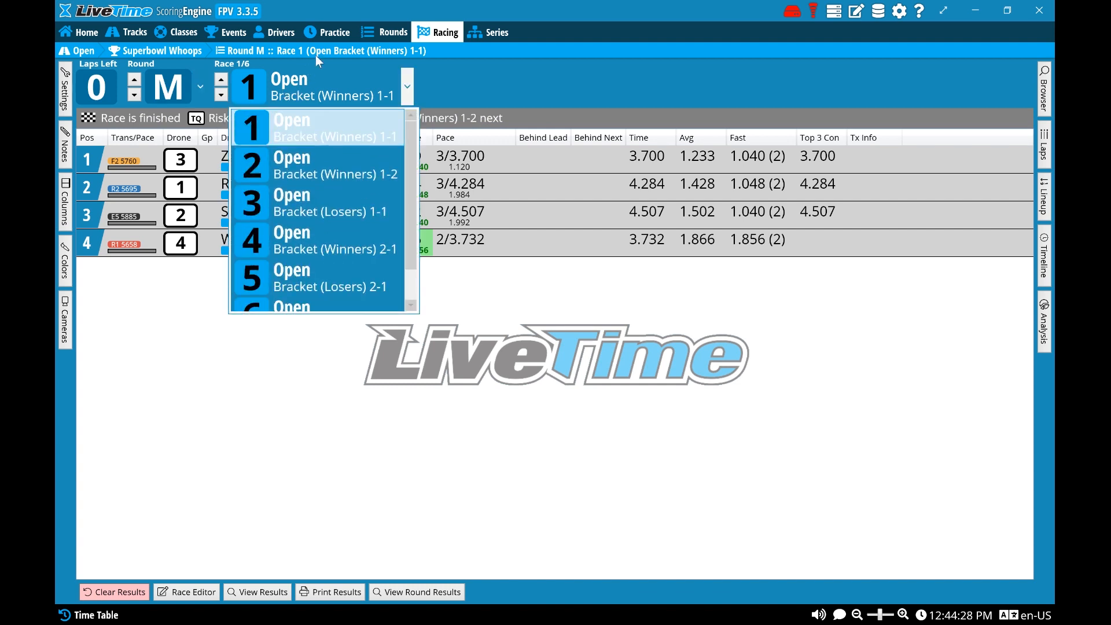
left_click(390, 39)
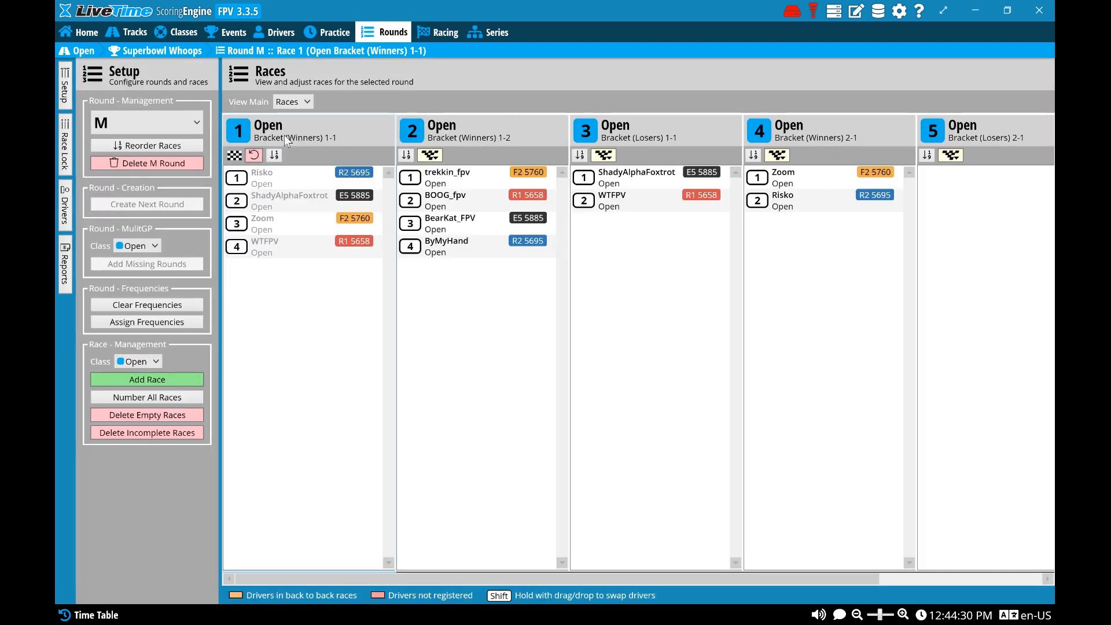
left_click(289, 102)
left_click(288, 104)
left_click(289, 102)
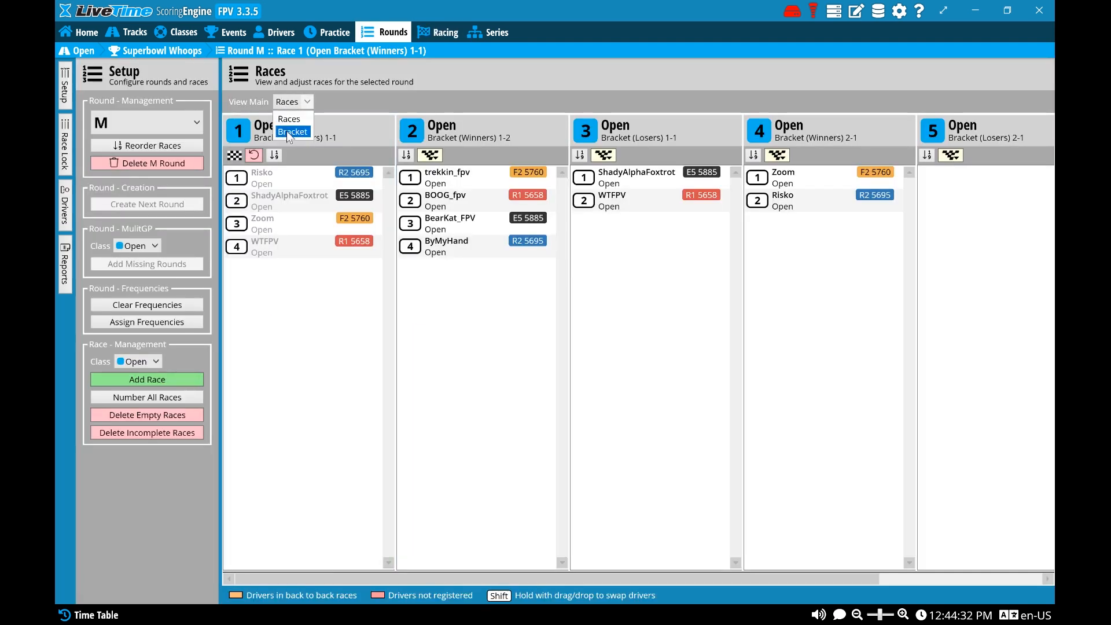
left_click(288, 127)
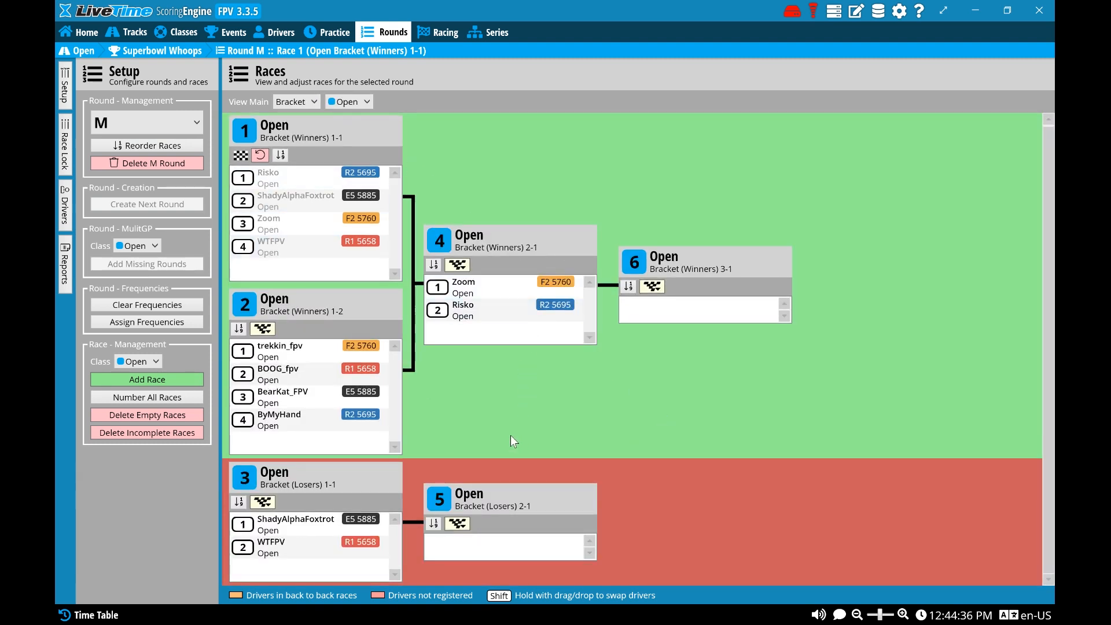
Review the finished main Race 1, and display the Superbowl Whoops event's timing results options
left_click(444, 32)
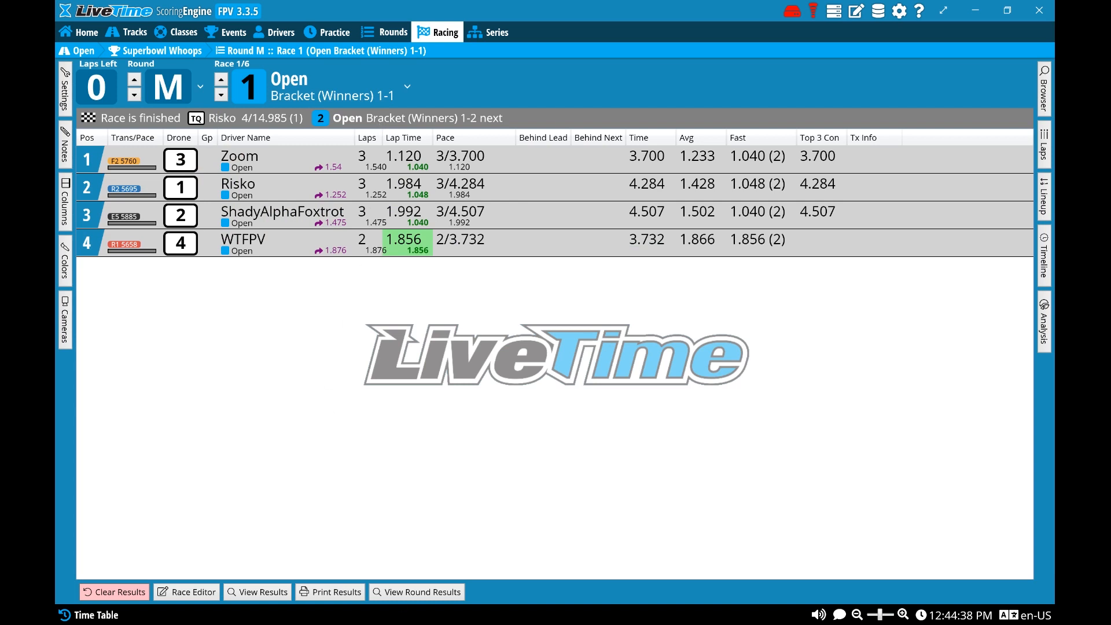
left_click(234, 33)
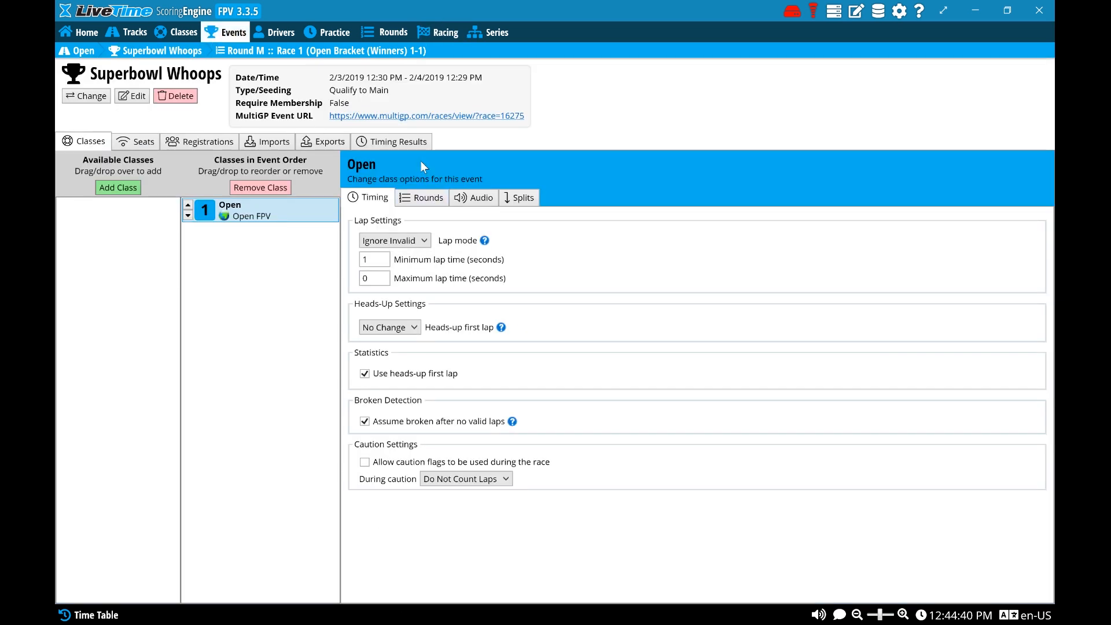
left_click(413, 145)
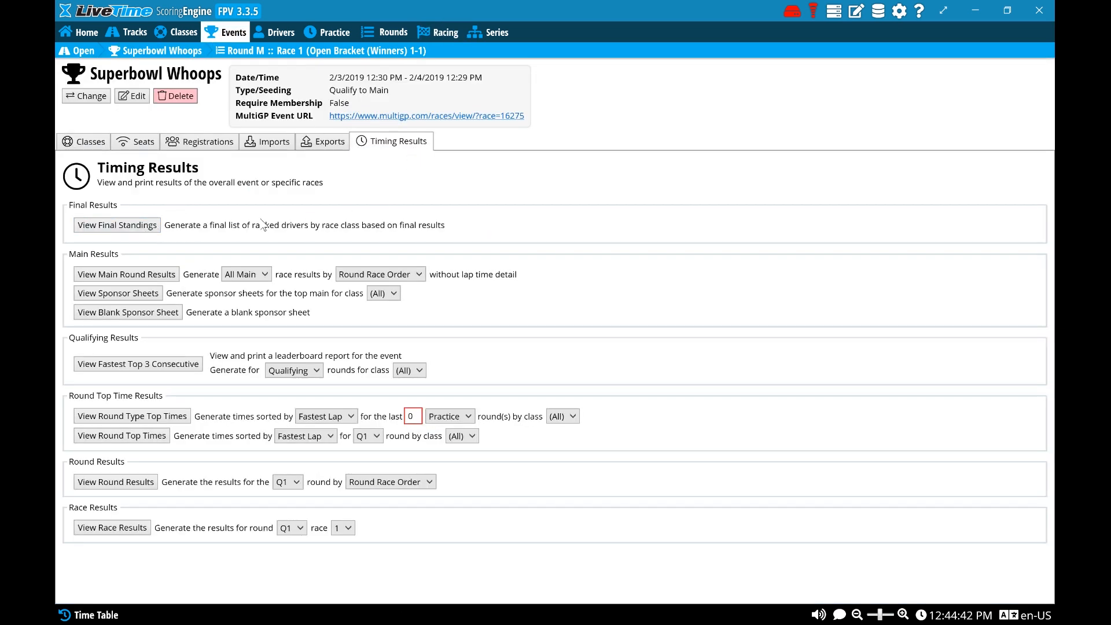